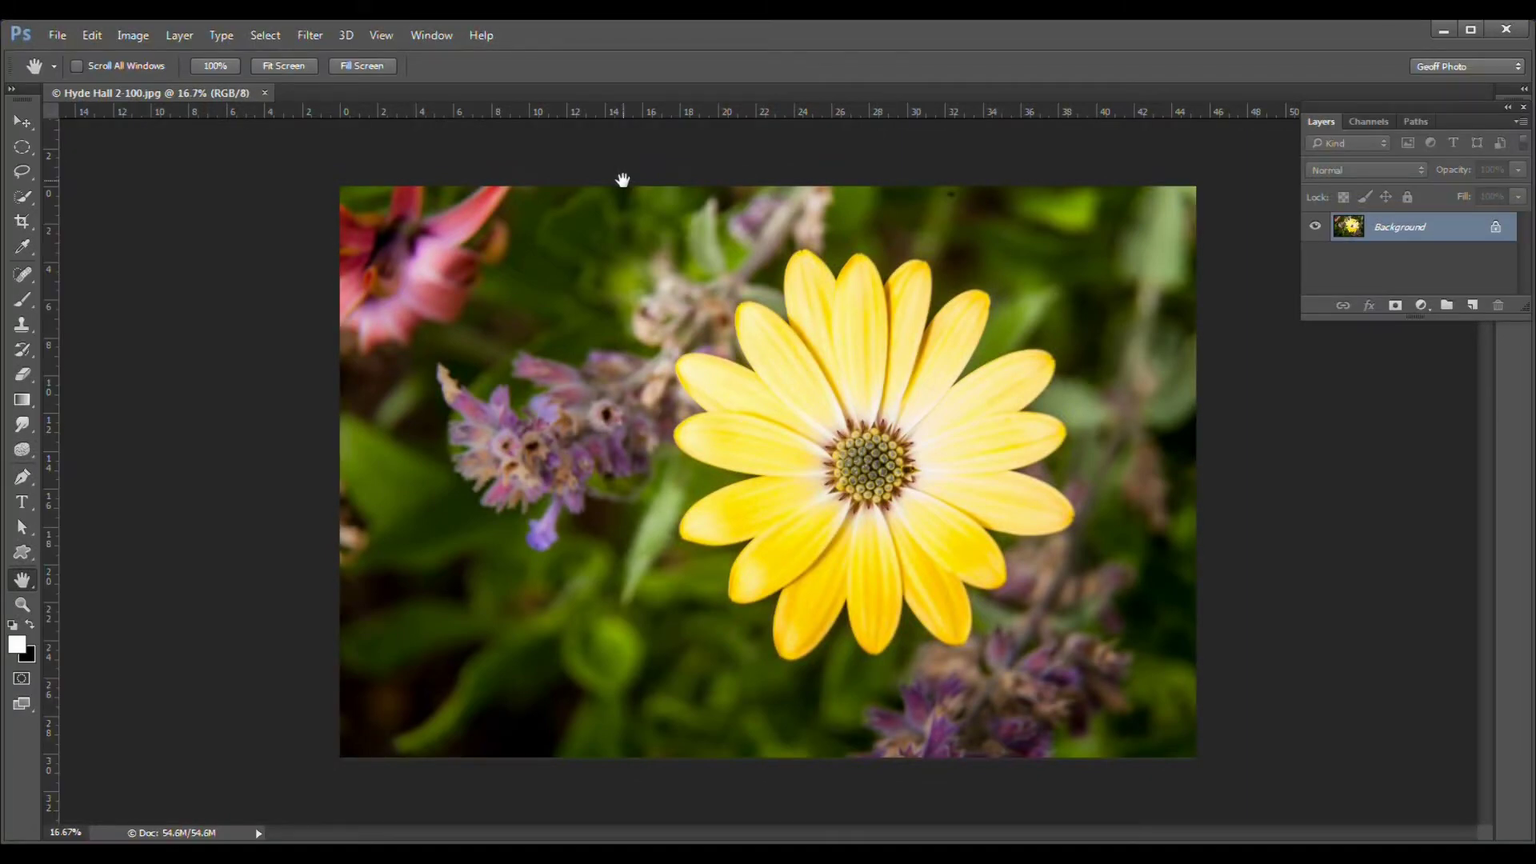
Duplicate the flower layer twice and hide the top Layer 1 copy
key("ctrl+j")
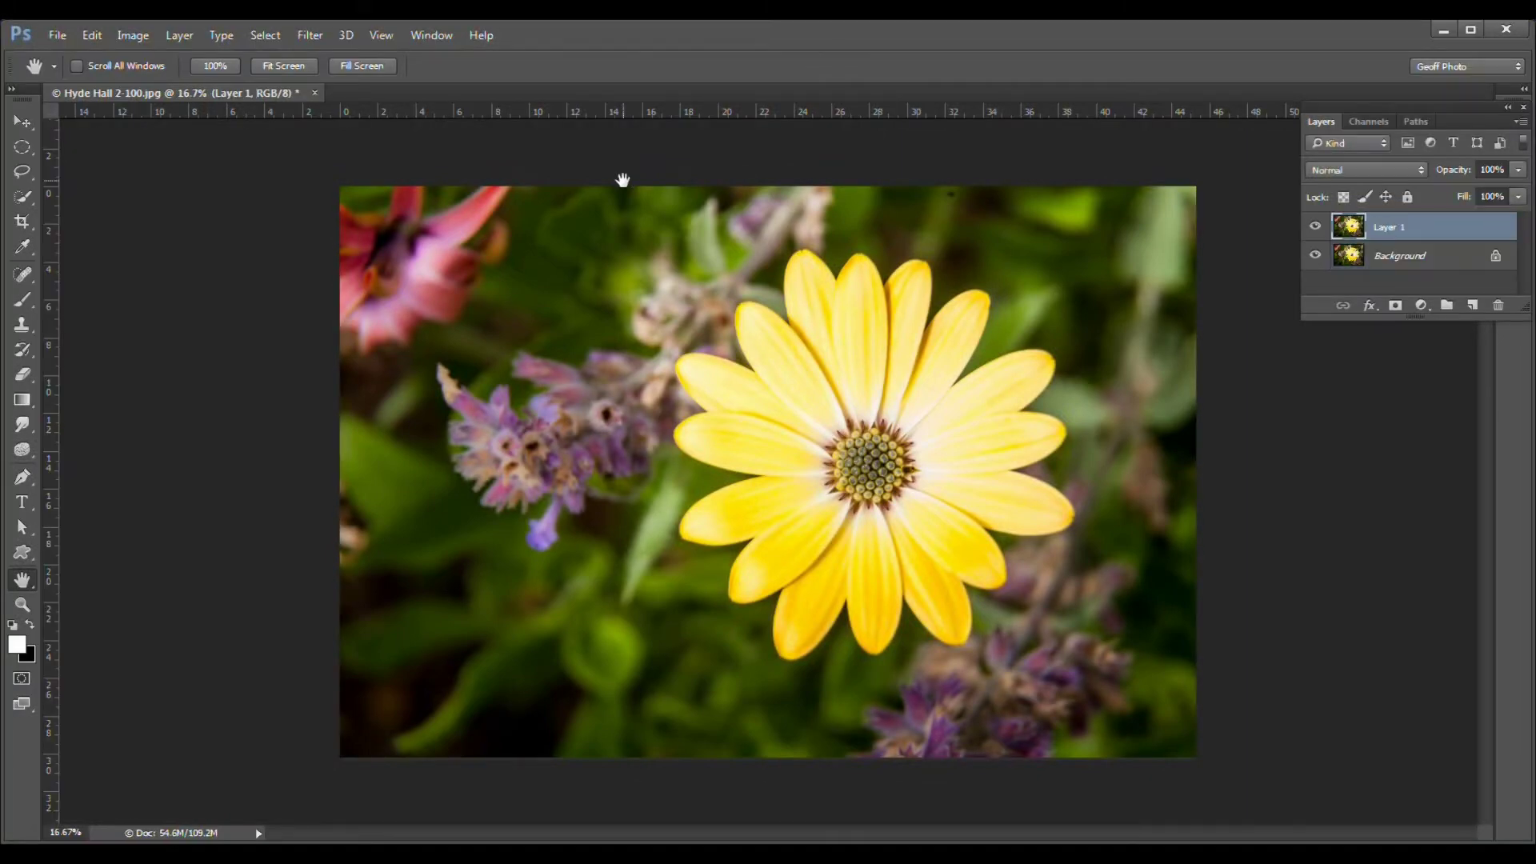
key("ctrl+j")
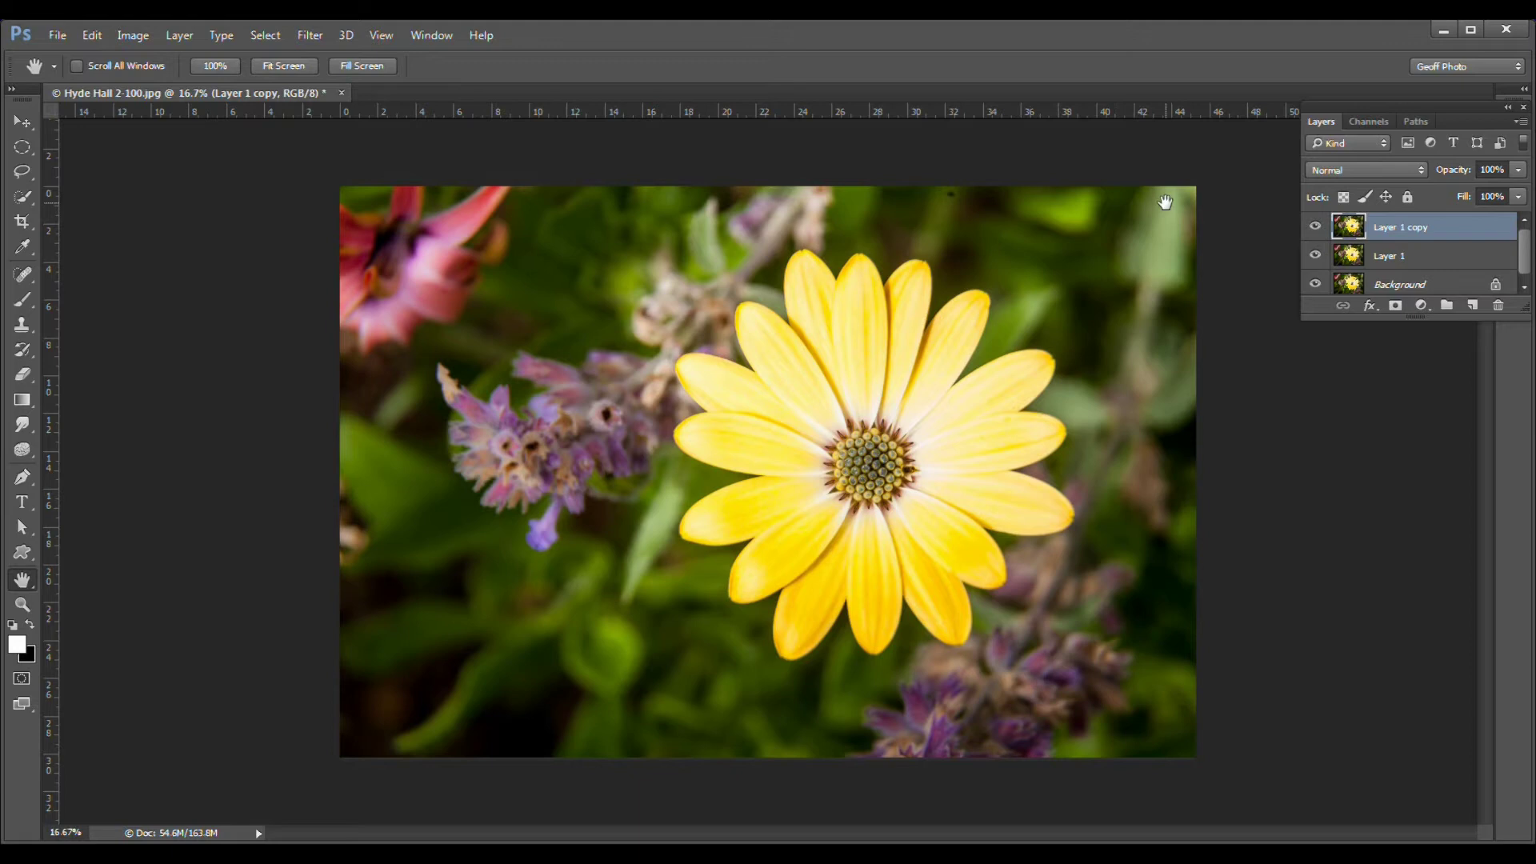
left_click(1315, 227)
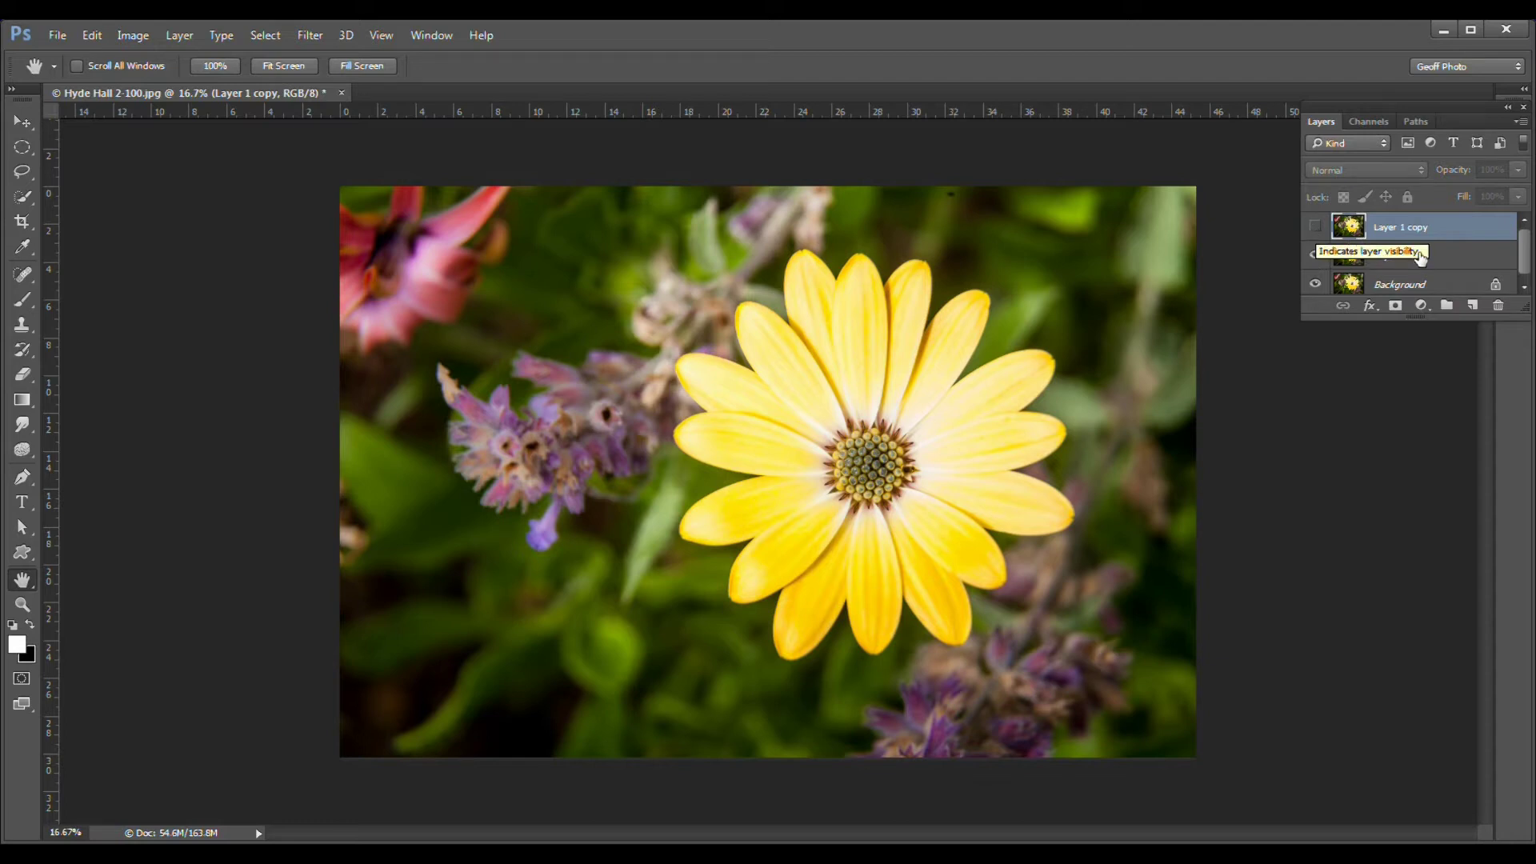
Rename Layer 1 to 'background only'
left_click(1464, 263)
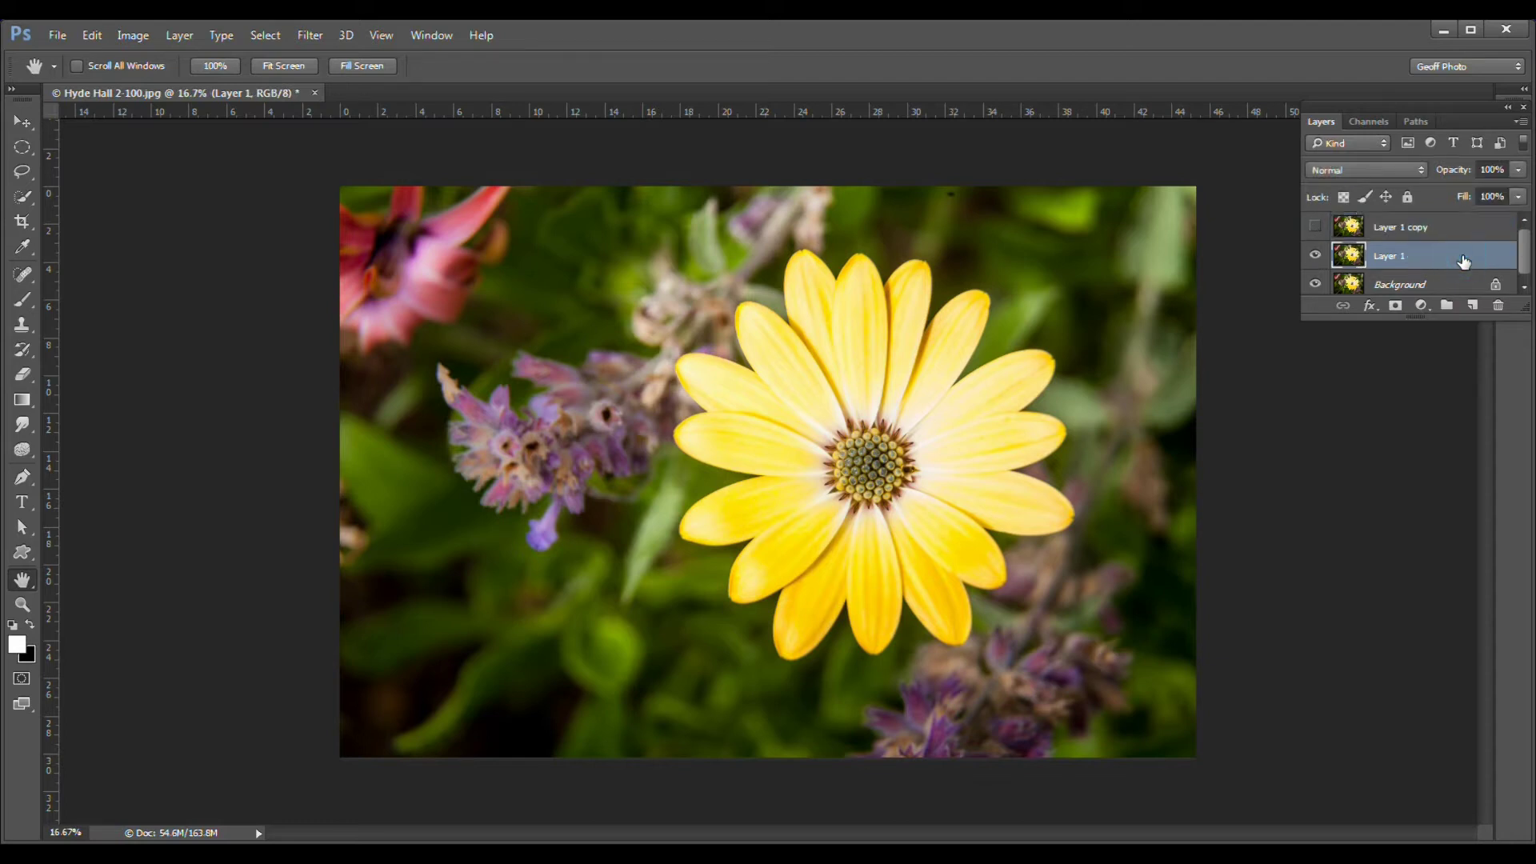
double_click(1392, 256)
type("background only")
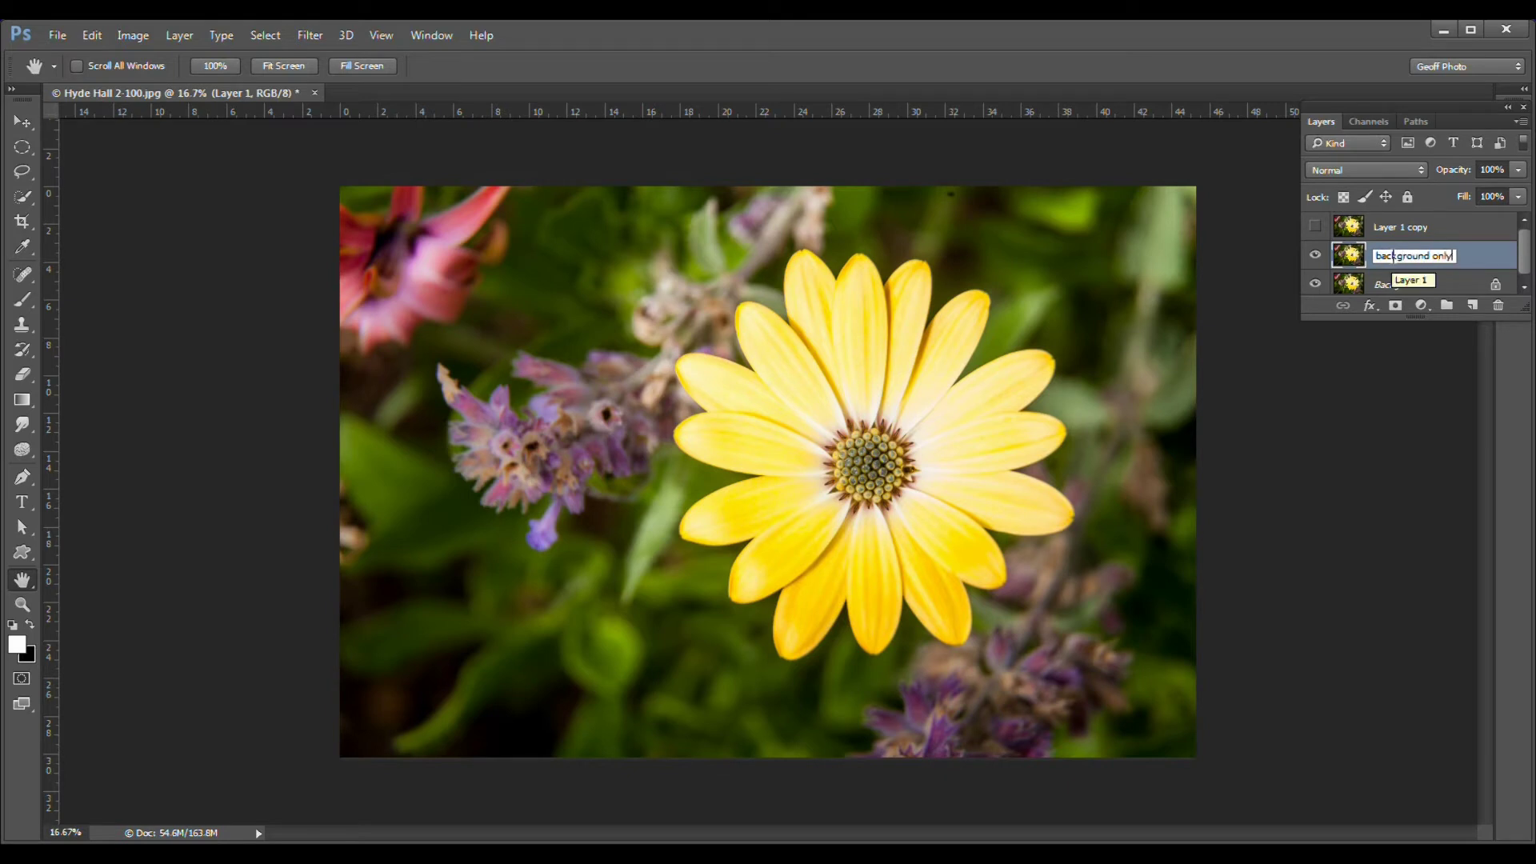
left_click(1489, 258)
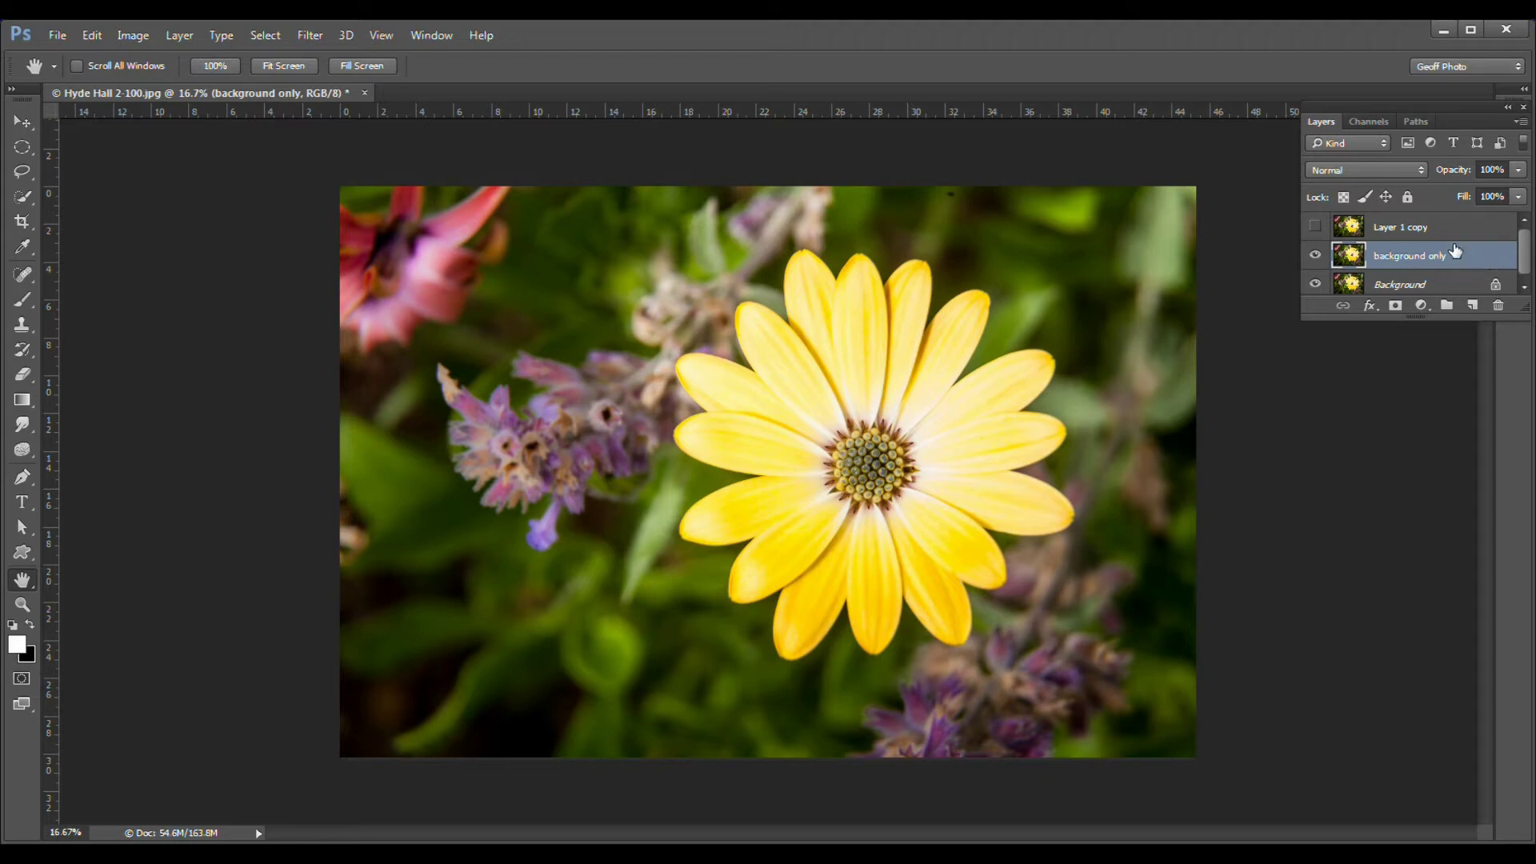
Select the daisy with the Quick Selection tool on the background only layer
left_click(25, 198)
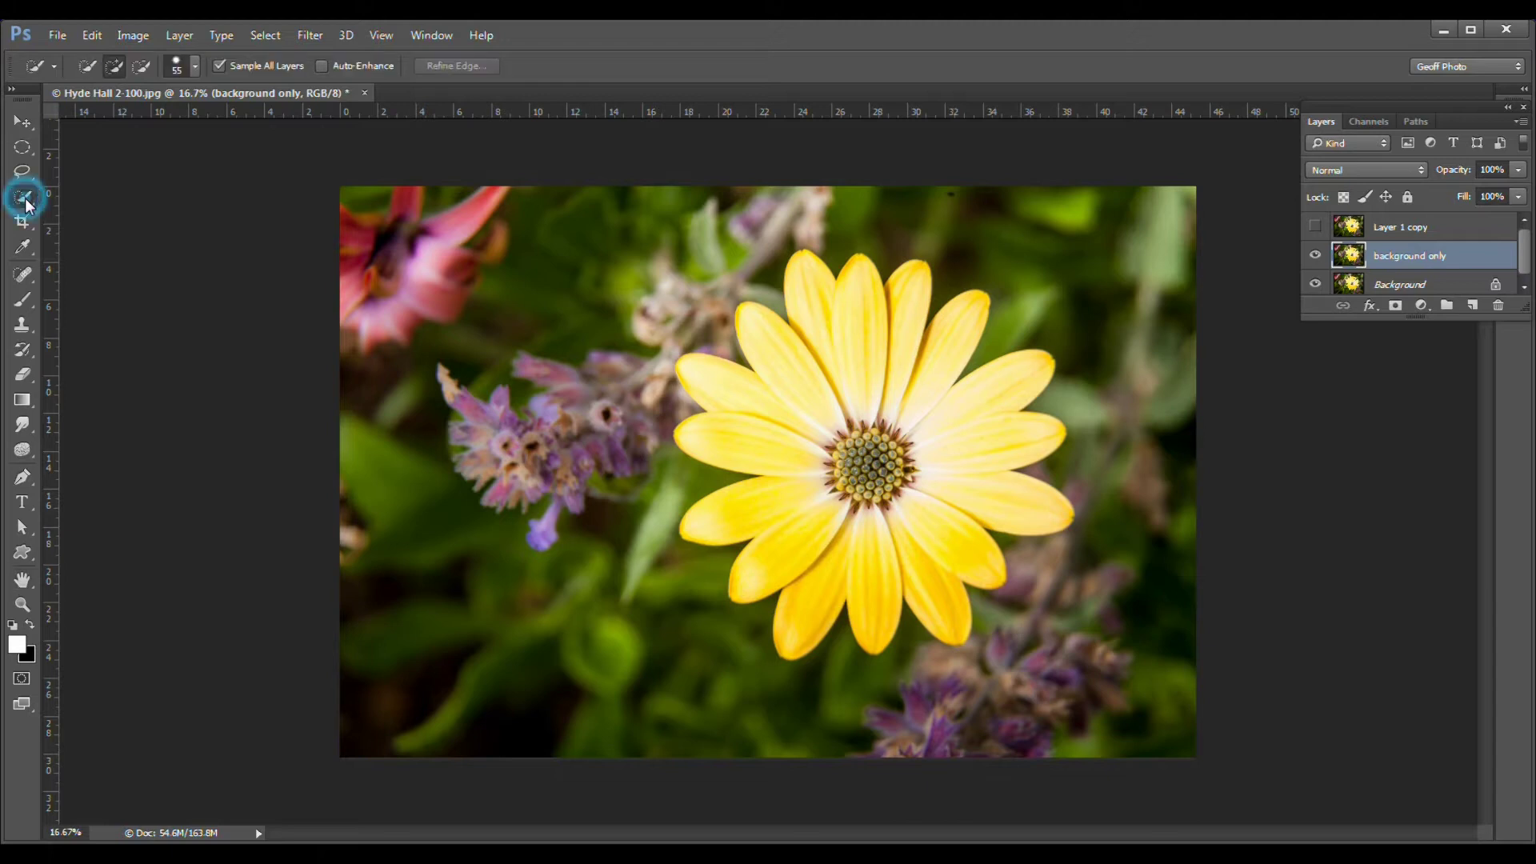
left_click(758, 399)
mouse_move(759, 398)
left_mouse_down()
mouse_move(797, 415)
mouse_move(824, 367)
mouse_move(907, 336)
mouse_move(951, 353)
mouse_move(992, 415)
mouse_move(1032, 398)
mouse_move(1014, 519)
mouse_move(947, 604)
mouse_move(951, 624)
mouse_move(805, 619)
mouse_move(749, 539)
mouse_move(765, 482)
mouse_move(741, 458)
mouse_move(771, 449)
mouse_move(733, 435)
mouse_move(717, 451)
mouse_move(764, 456)
left_mouse_up()
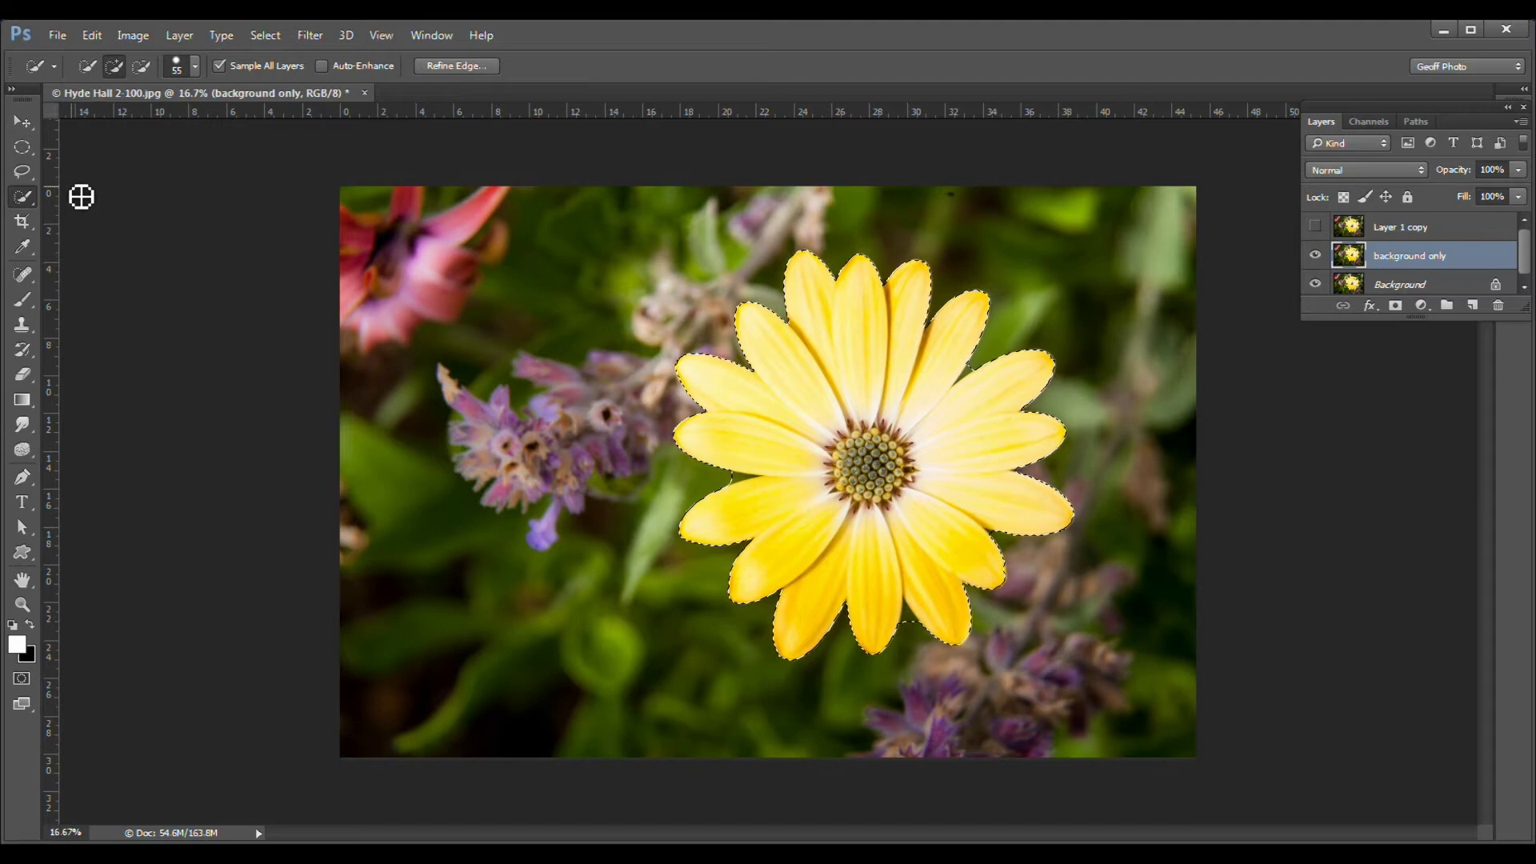
Fill the daisy selection with Content-Aware so blurred foliage replaces it
left_click(91, 36)
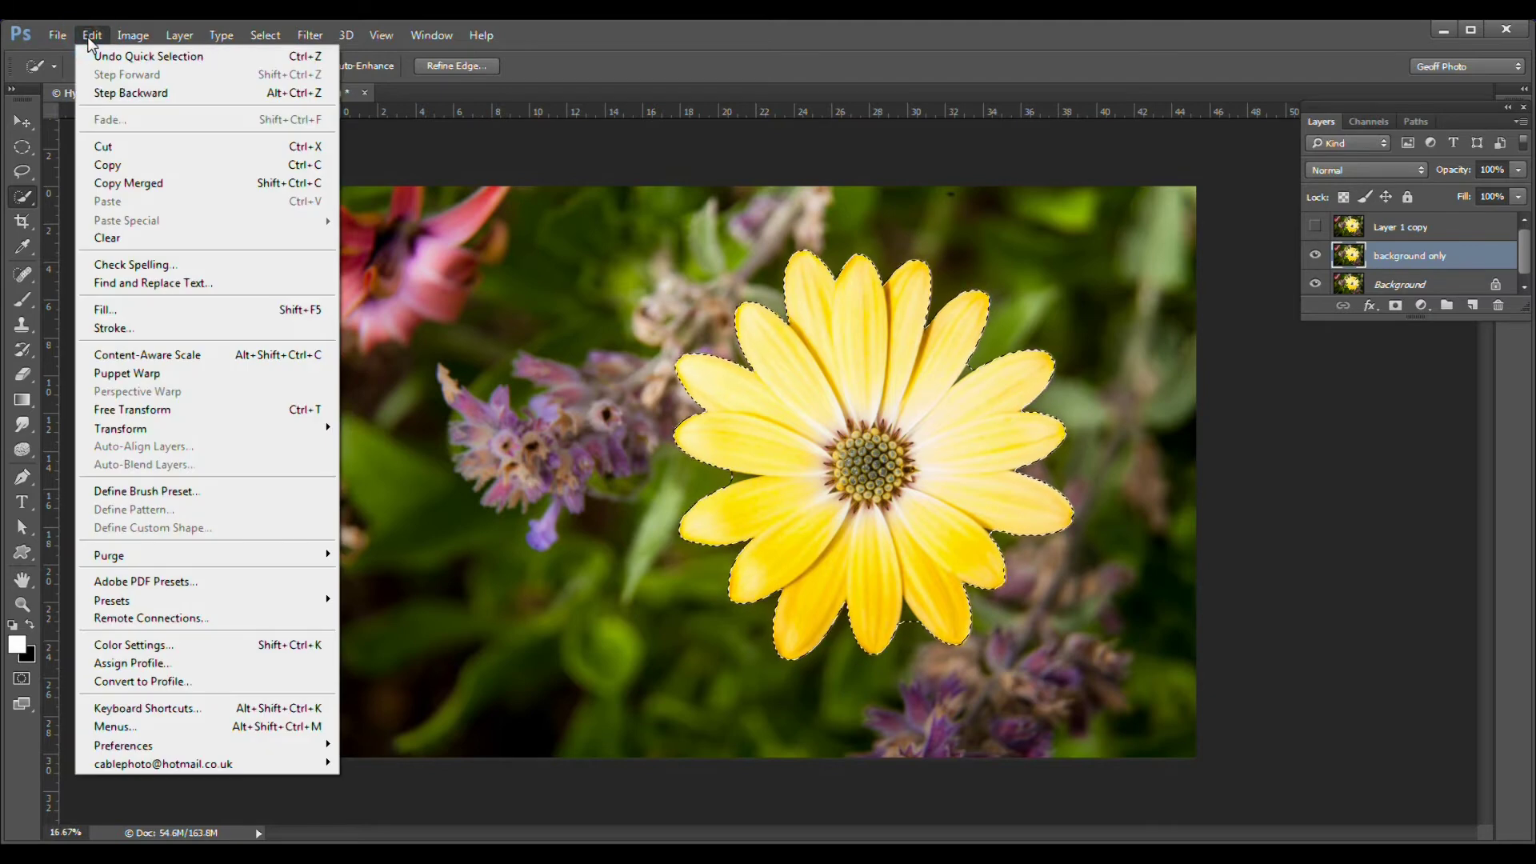
key("Escape")
key("i")
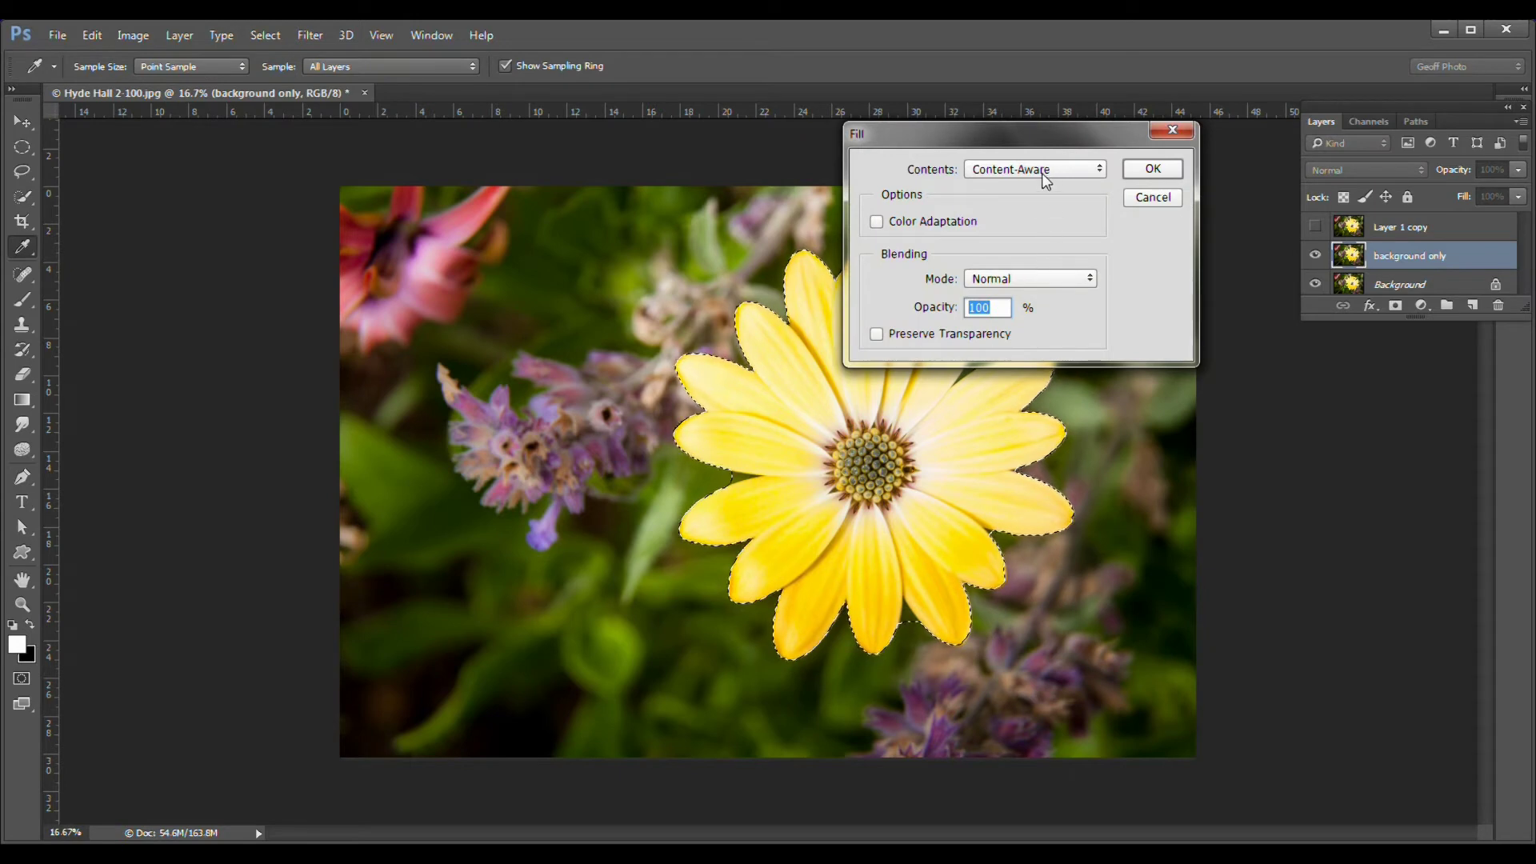
left_click(1164, 170)
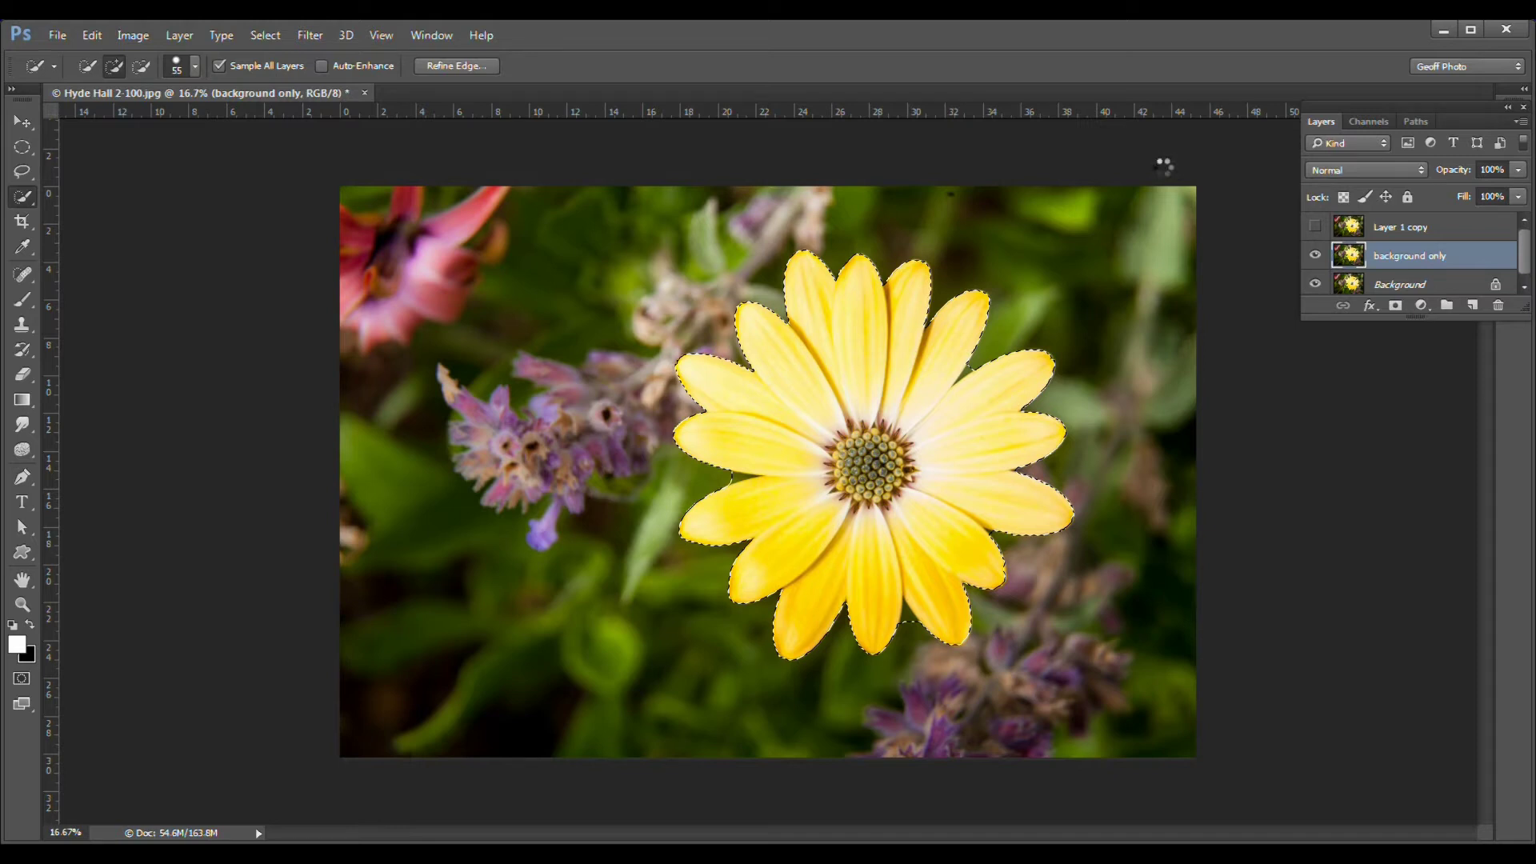
Show Layer 1 copy again and rename it 'subject'
left_click(1315, 228)
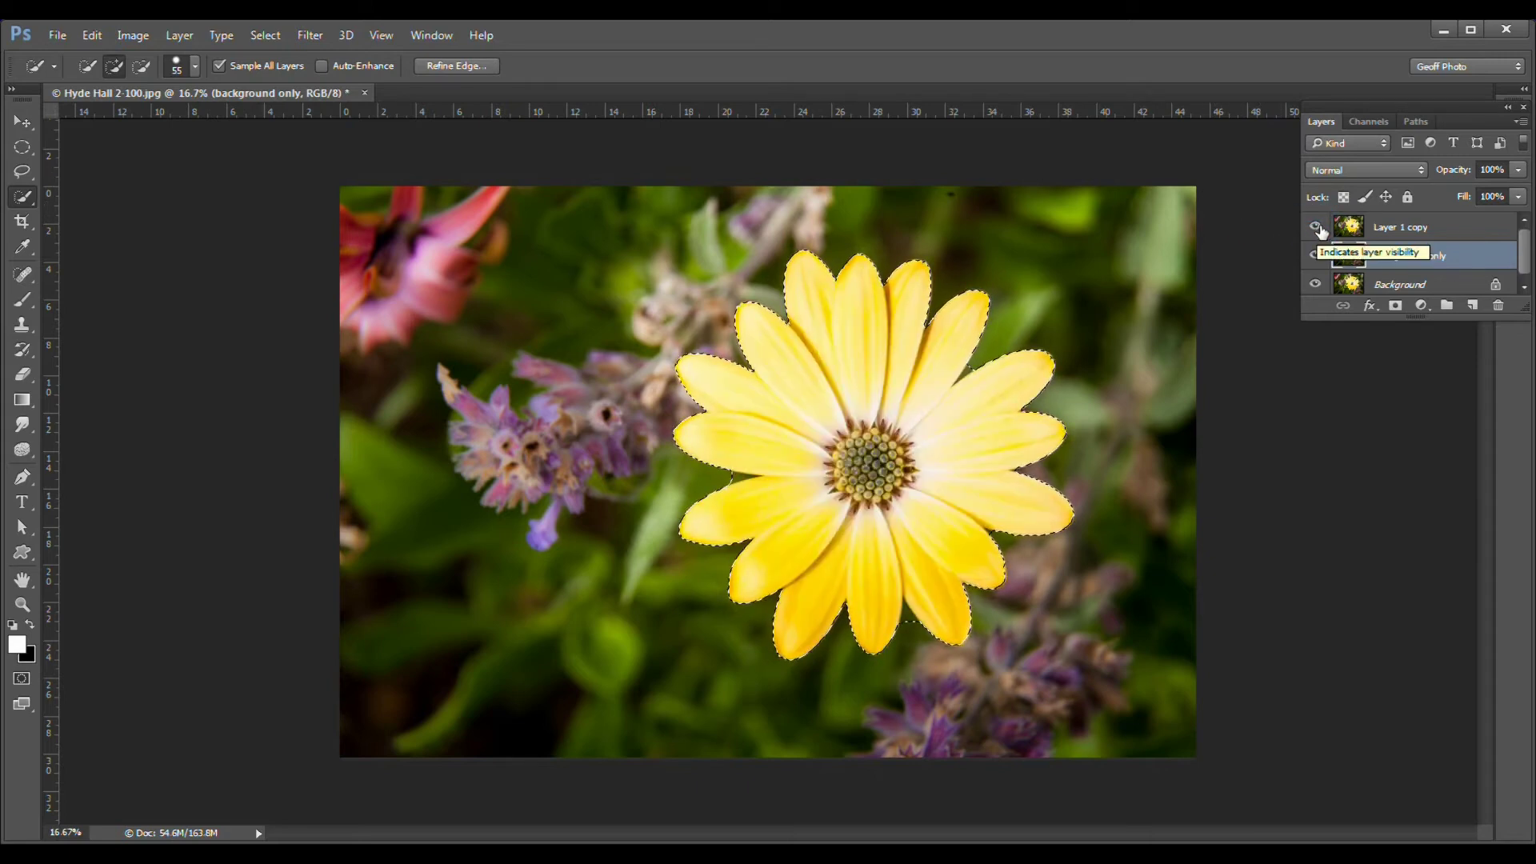
left_click(1468, 229)
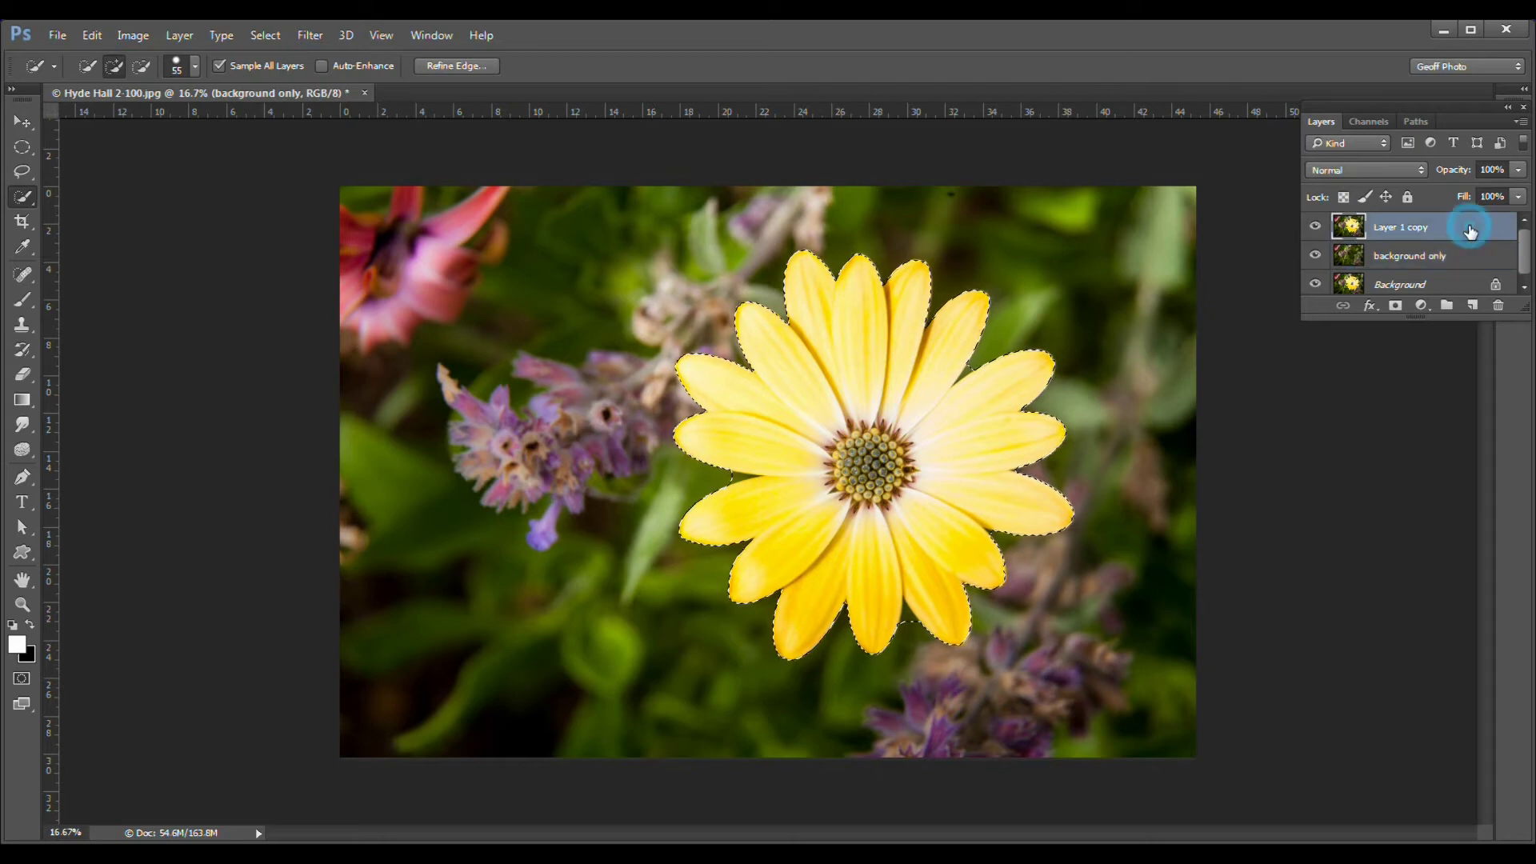
double_click(1405, 228)
key("BackSpace")
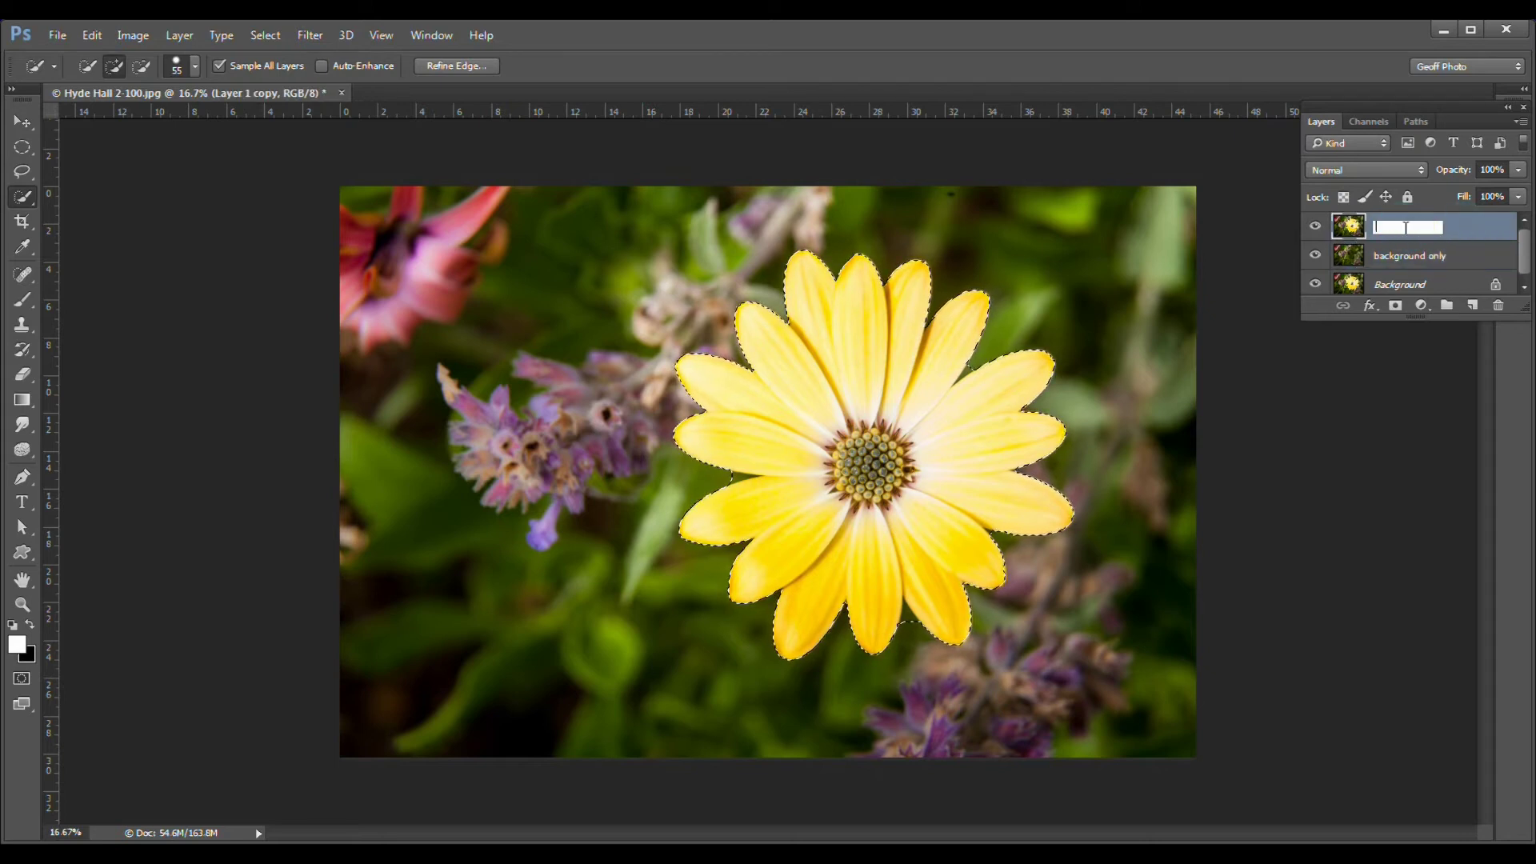
type("sub")
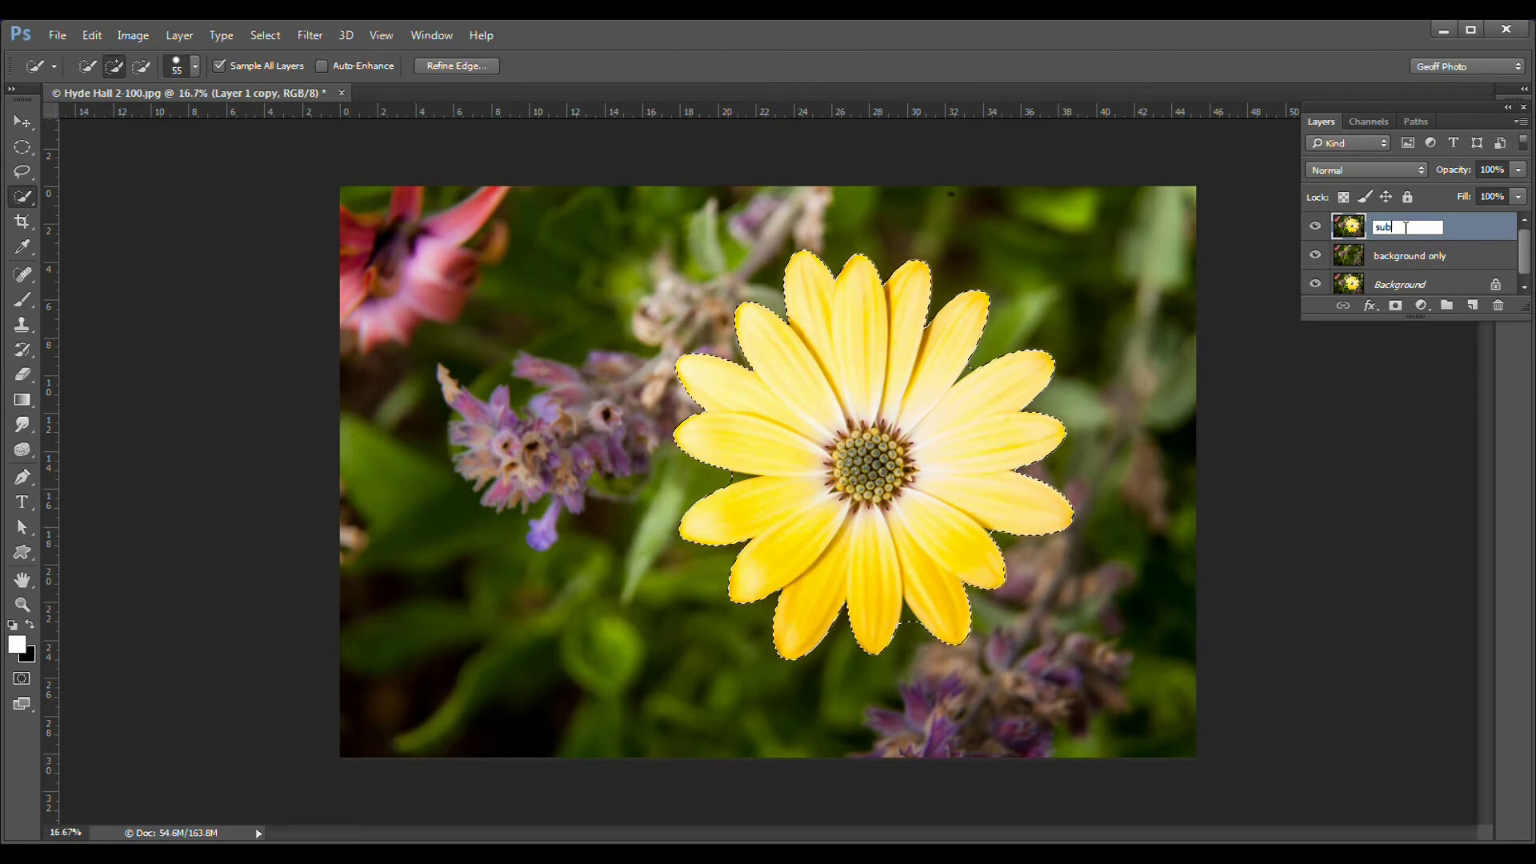
type("ject")
left_click(1469, 233)
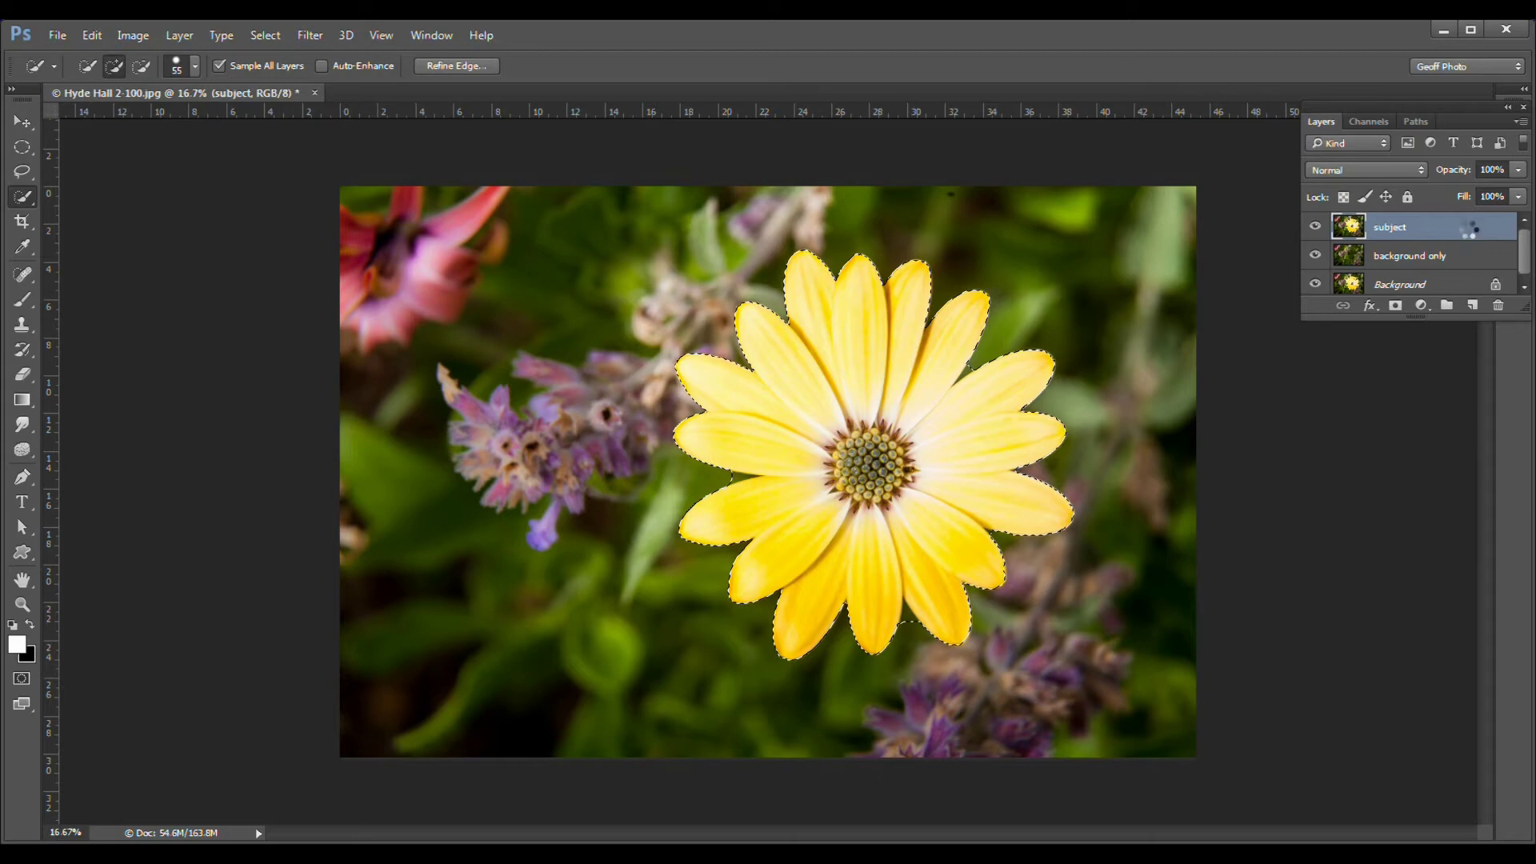
Copy the selected daisy onto a new layer named 'subject transformed'
key("ctrl+j")
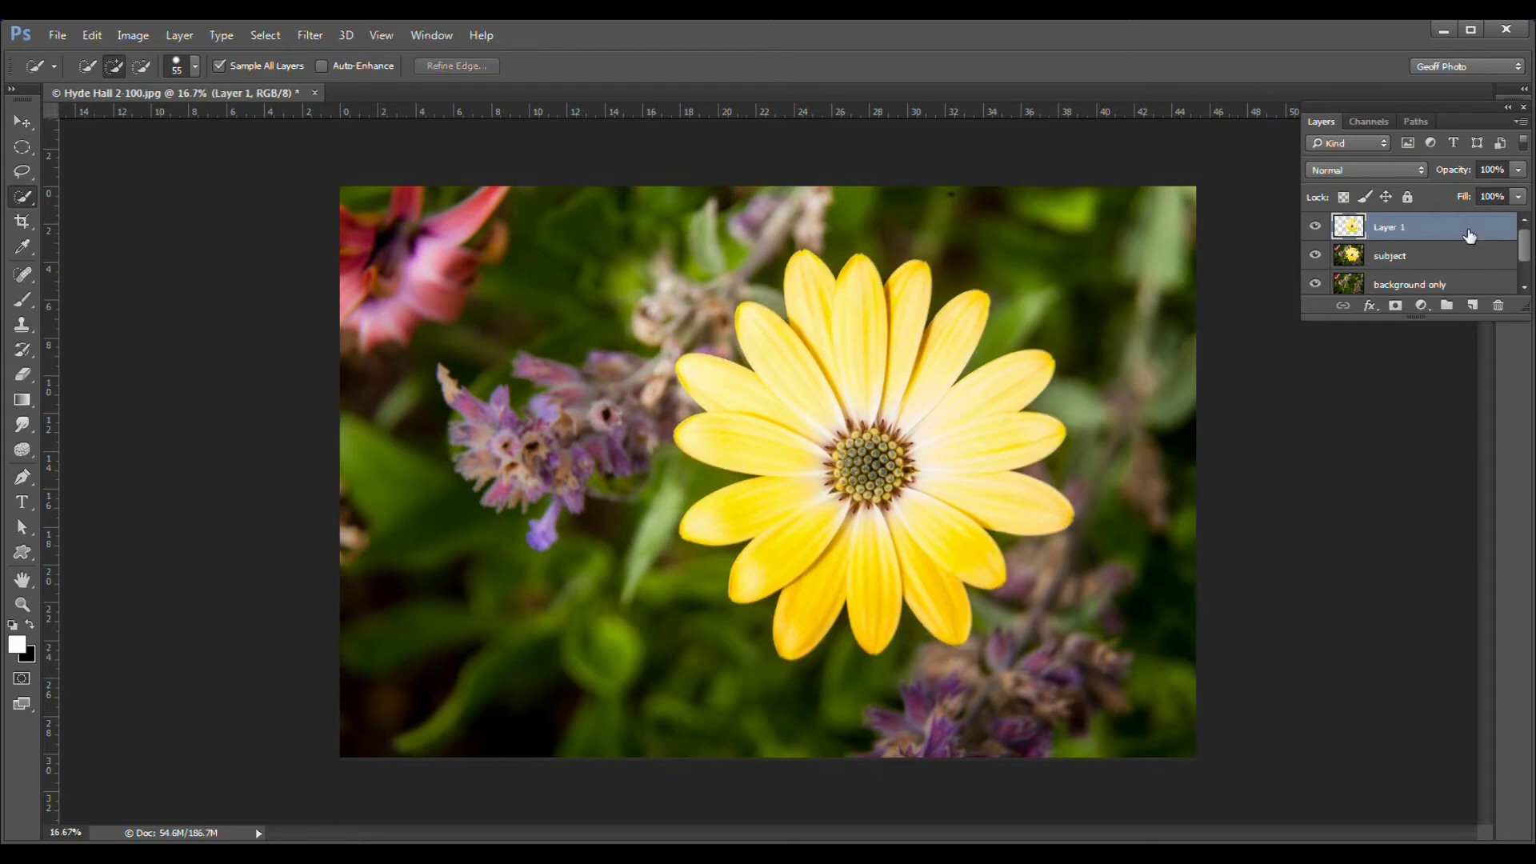
double_click(1393, 227)
type("subject transformed")
key("Return")
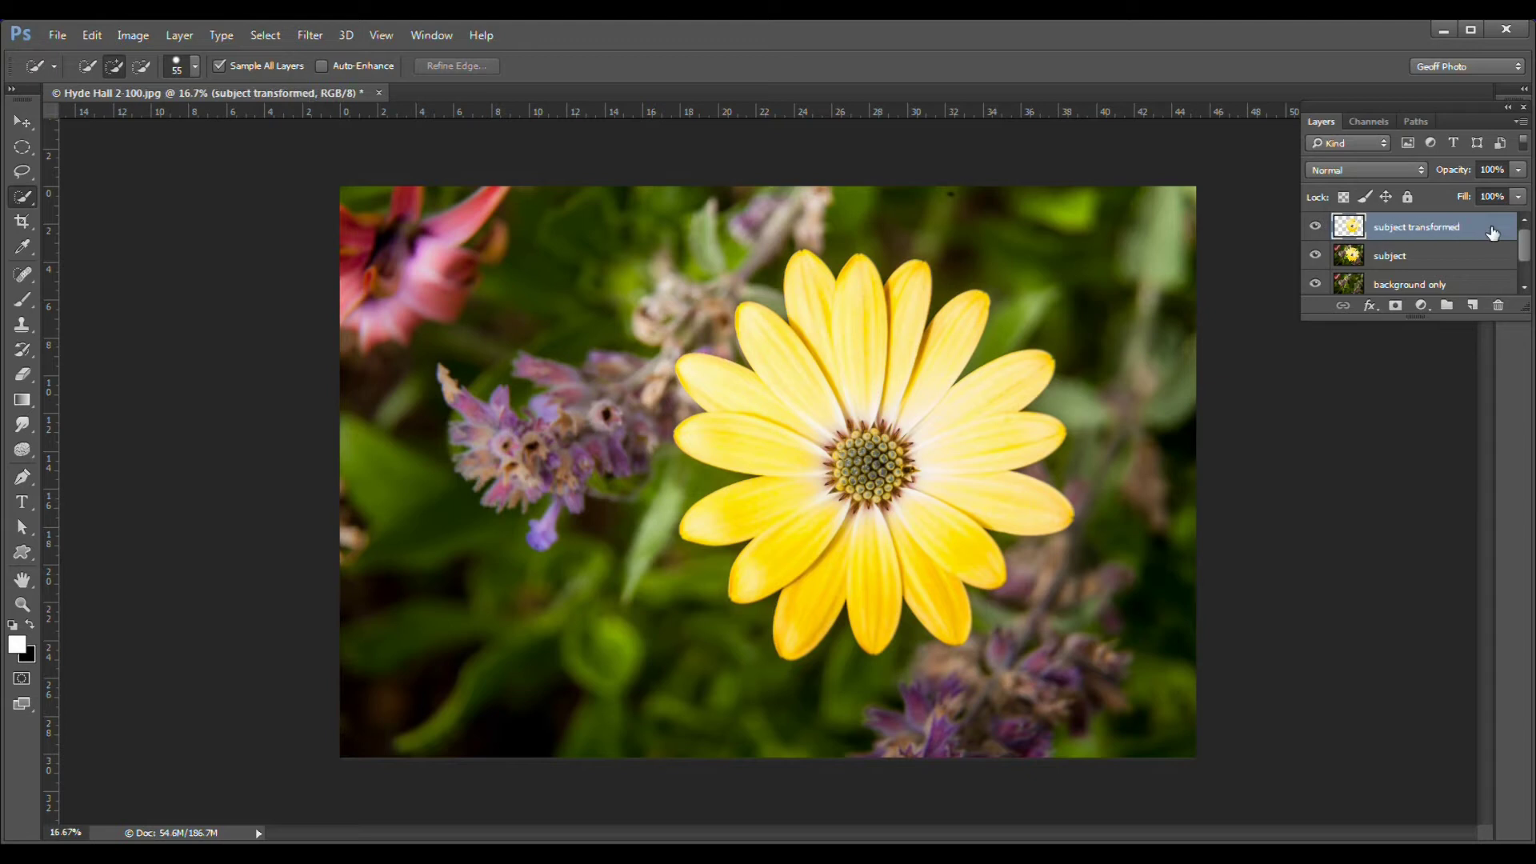
Duplicate it as 'subject only', then make subject transformed the active layer
key("ctrl+j")
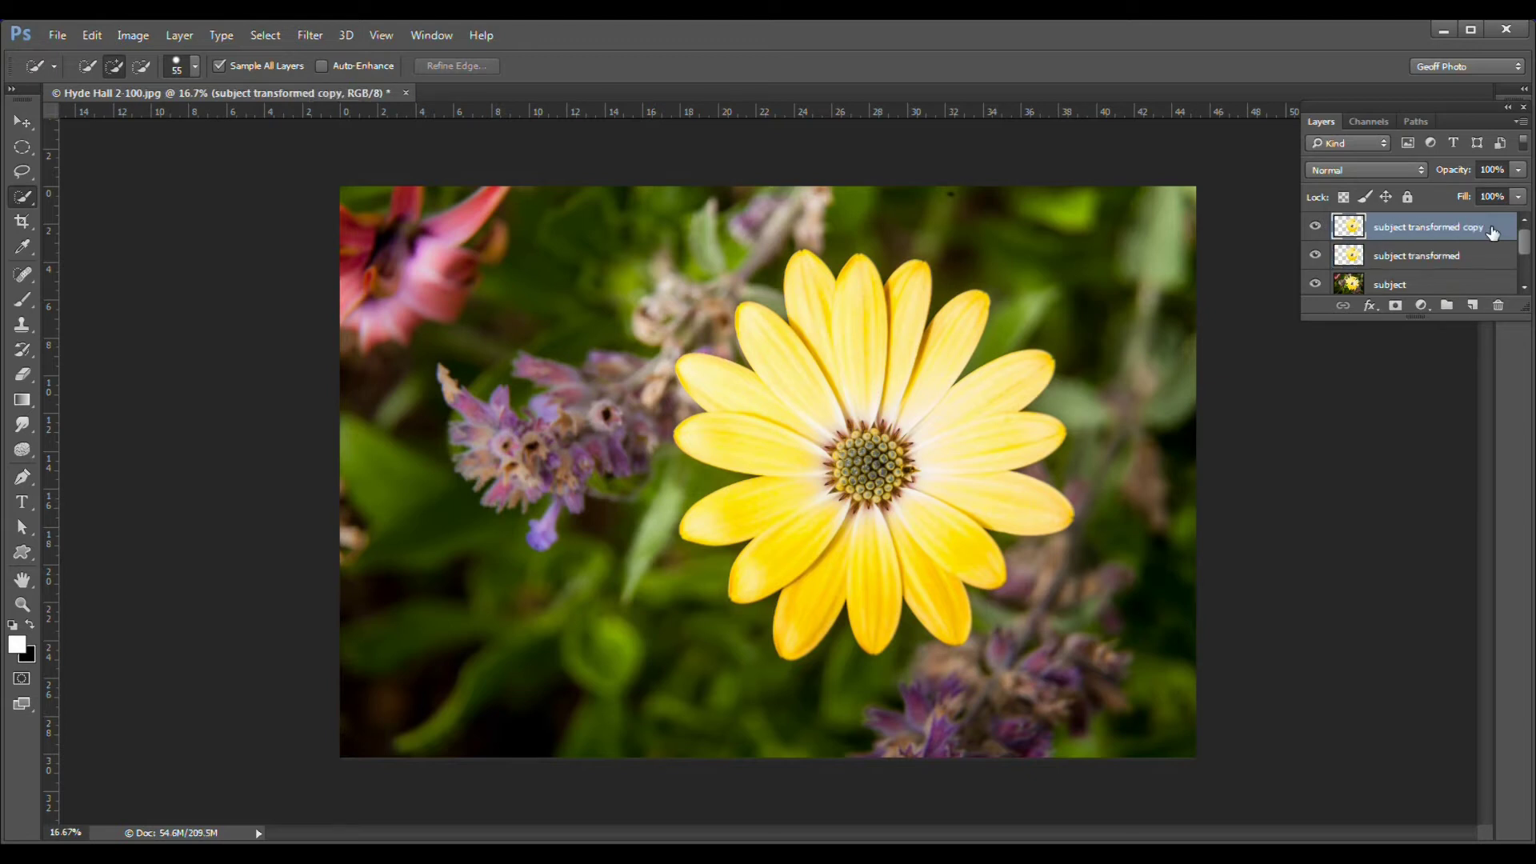
double_click(1475, 230)
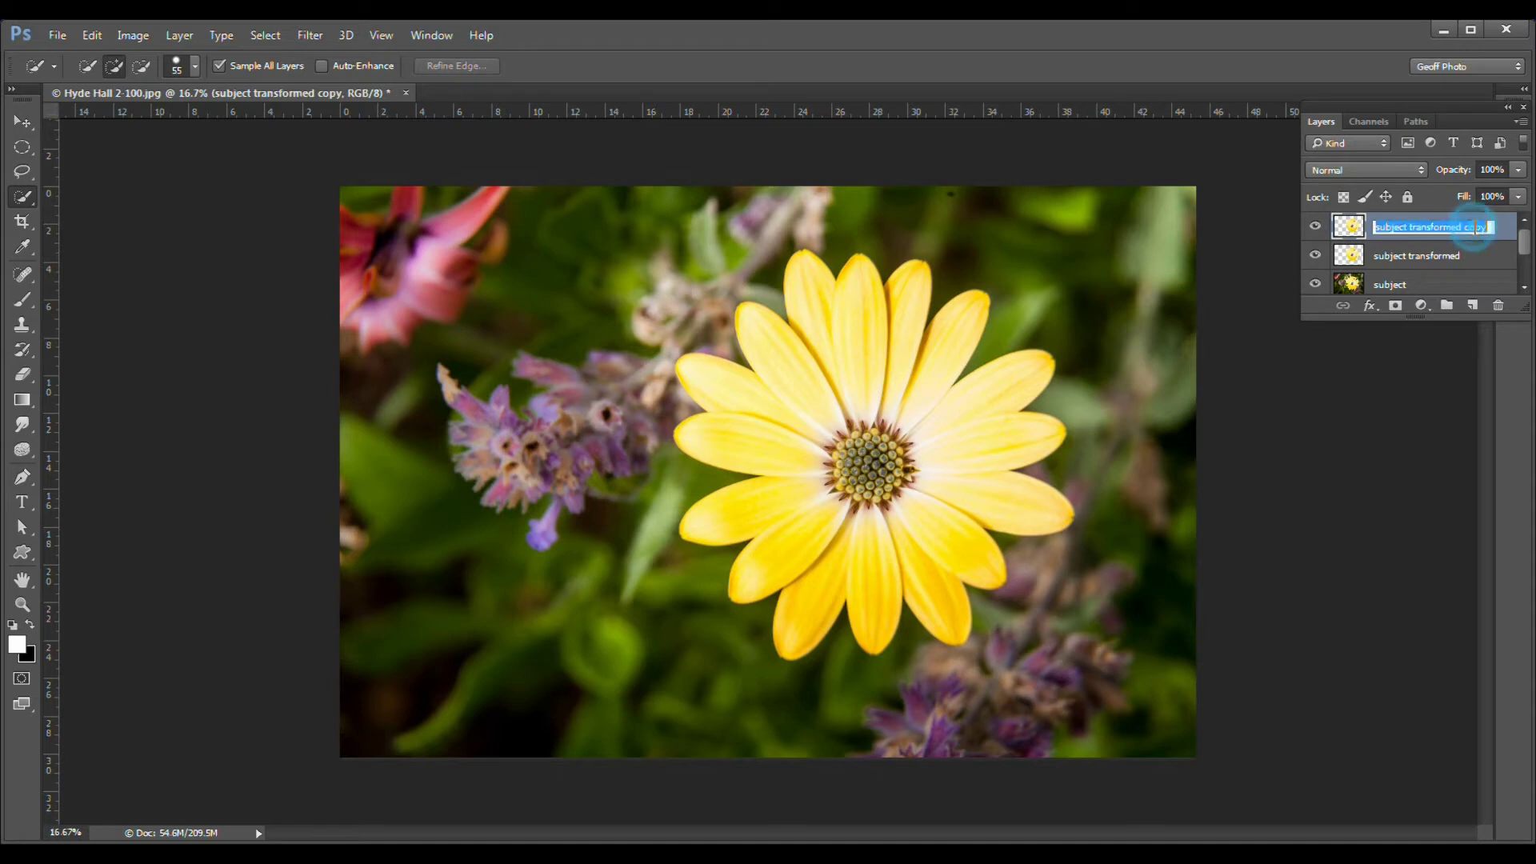
key("BackSpace")
type("subjec")
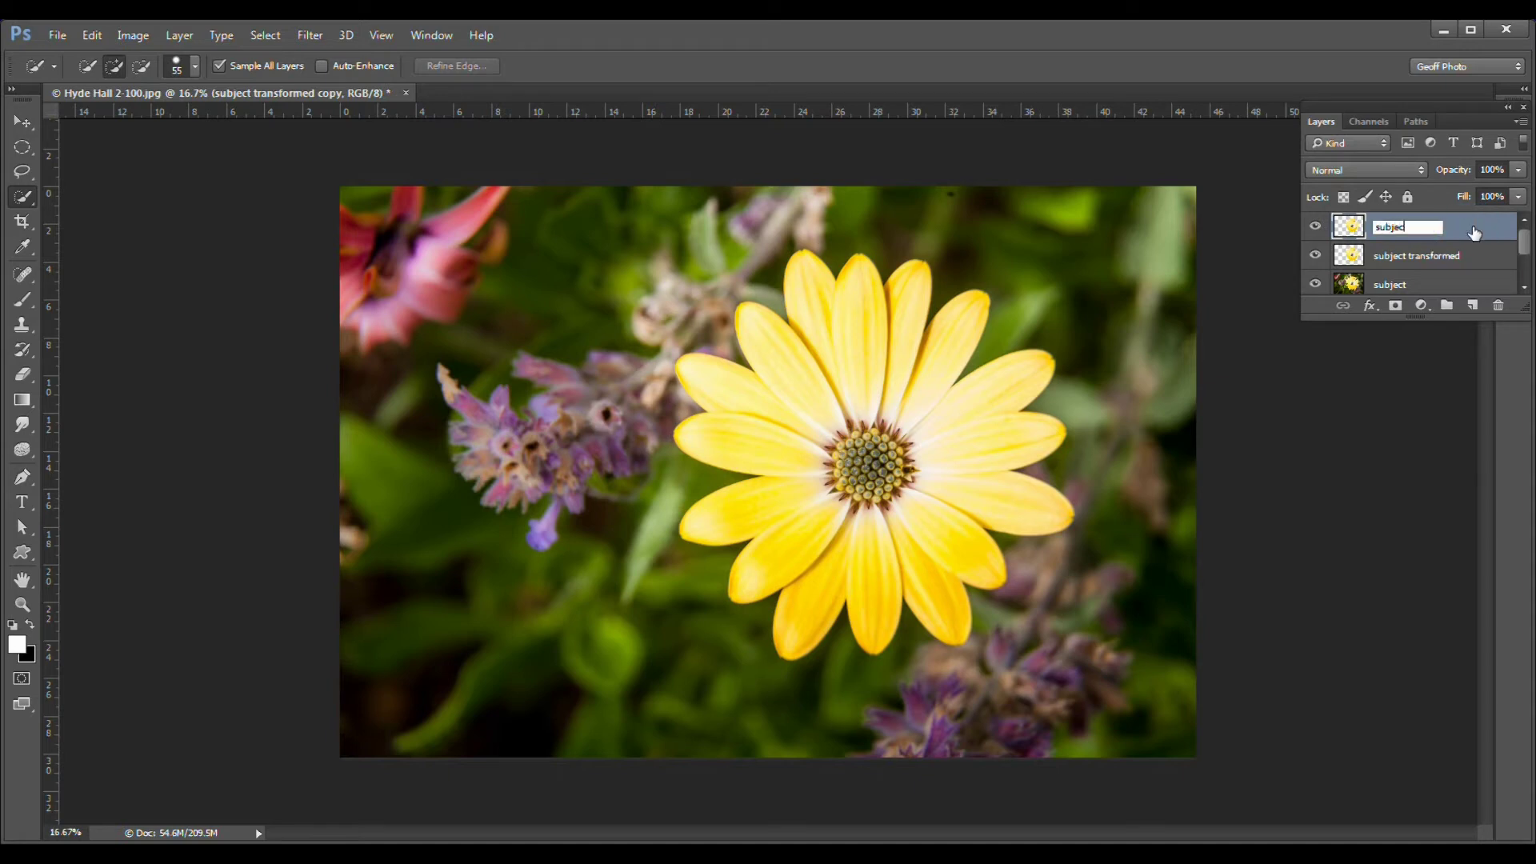
type("t only")
key("Return")
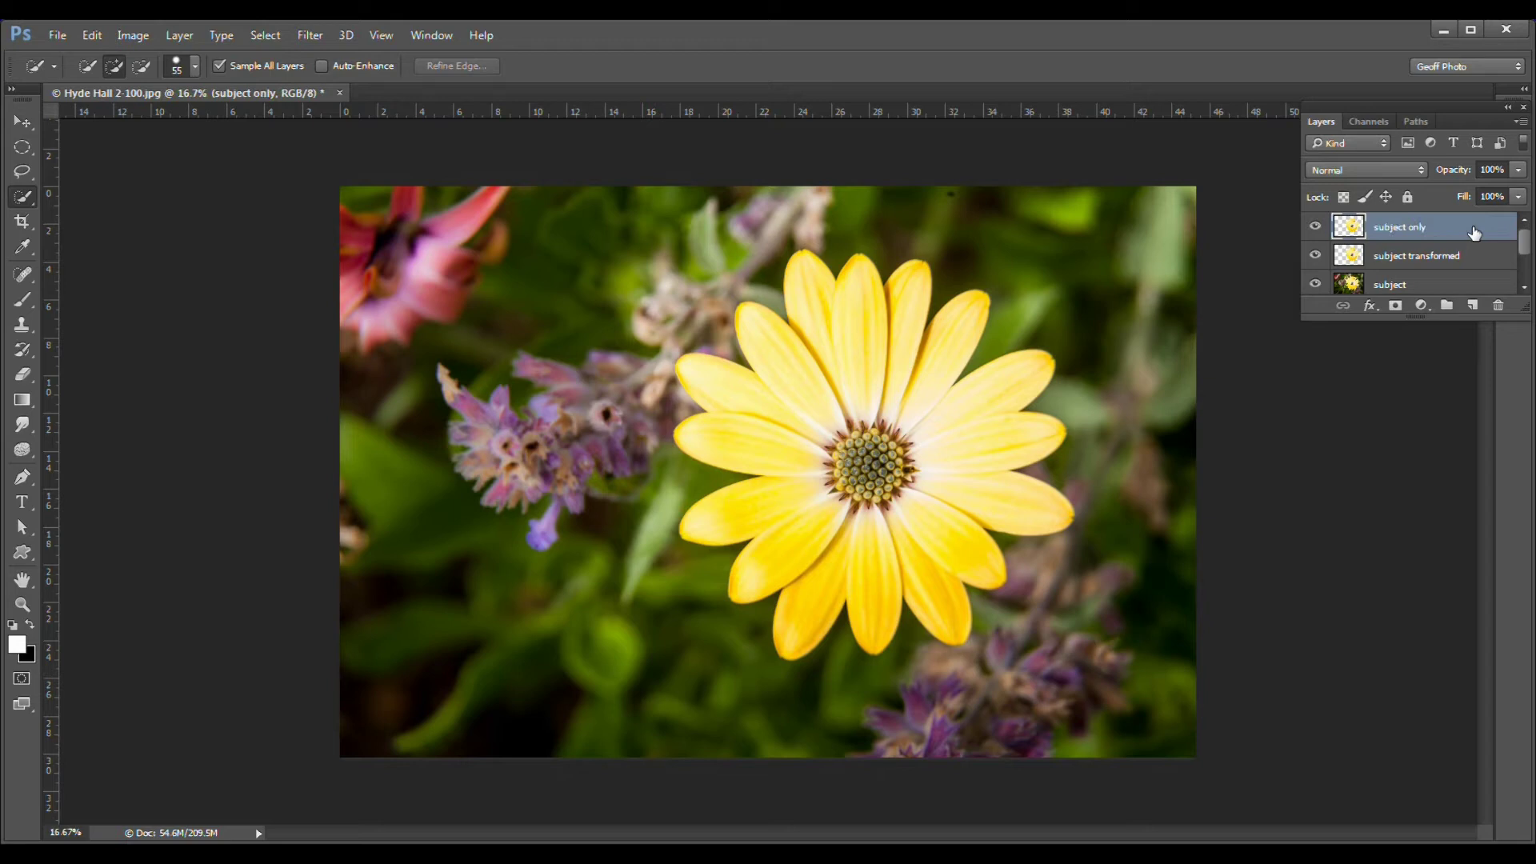
left_click(1488, 257)
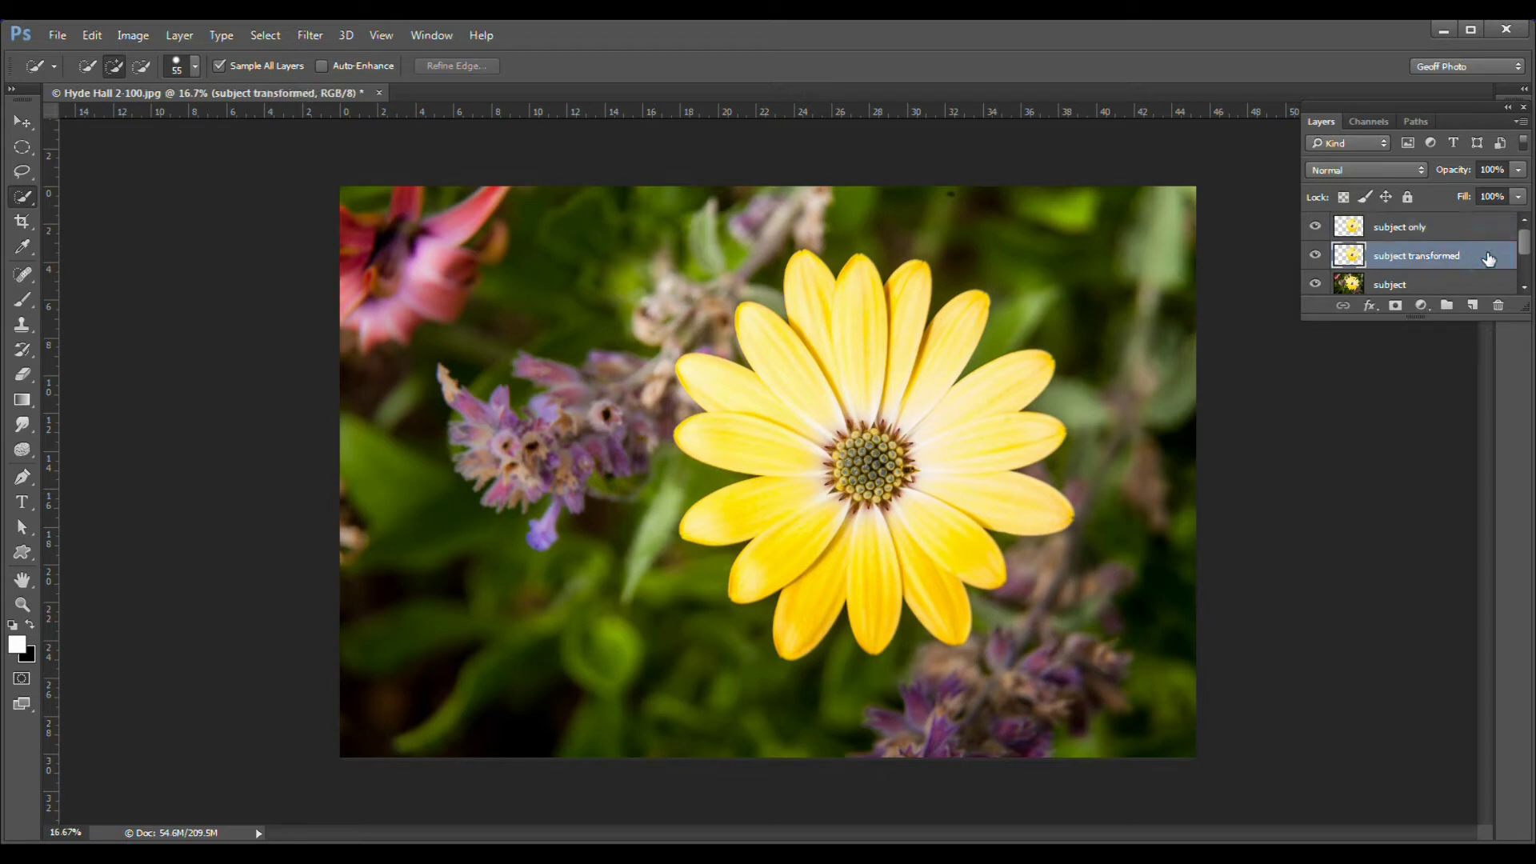
Scale the subject transformed daisy leftward to 218.05% width and 157.73% height, then commit
key("ctrl+t")
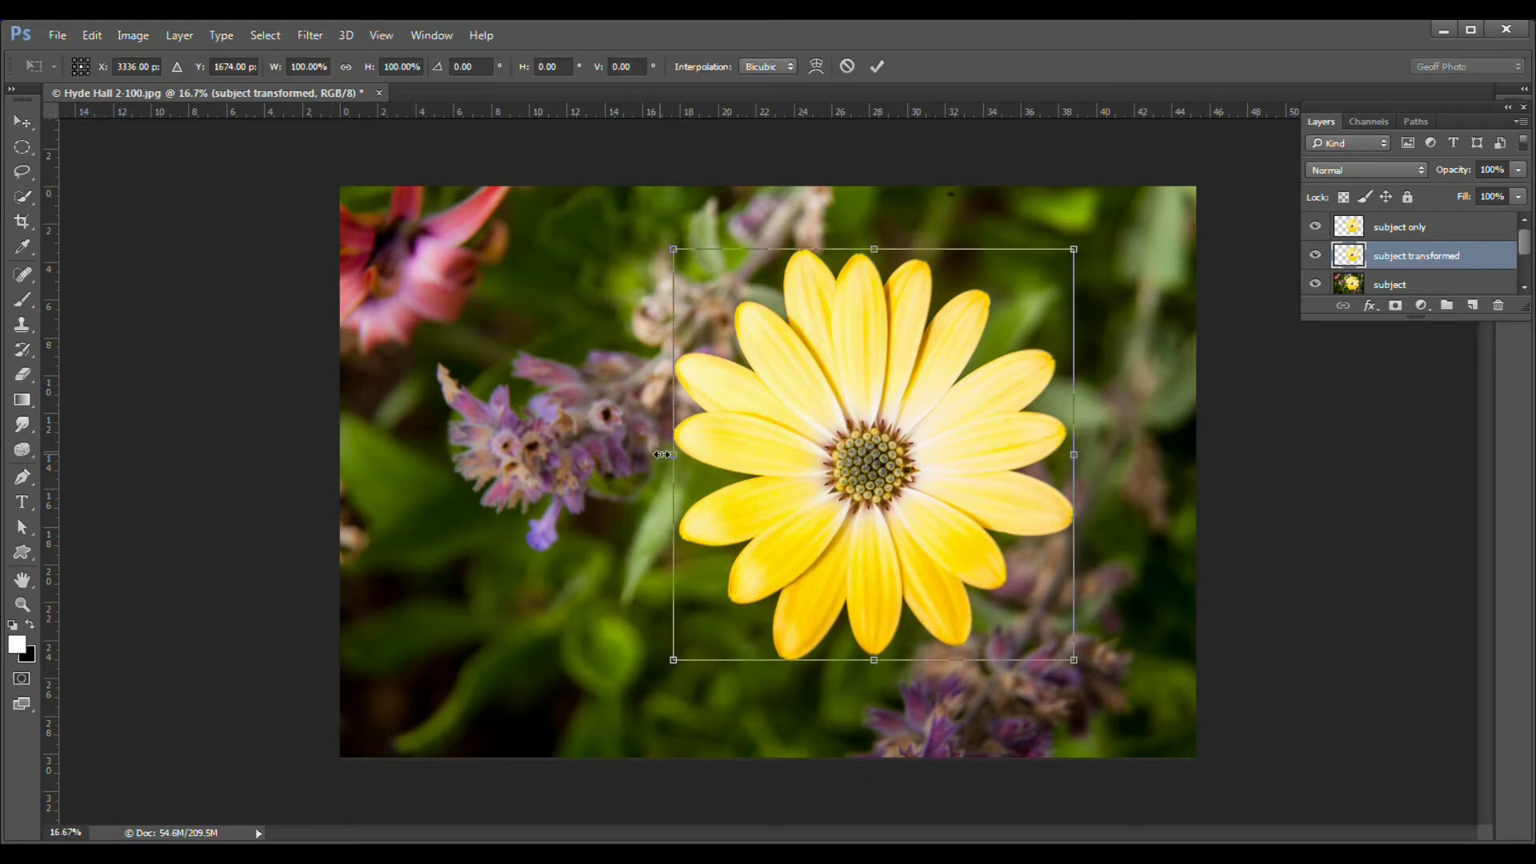
left_click_drag(673, 454, 288, 453)
left_click_drag(680, 249, 687, 152)
left_click_drag(664, 640, 678, 792)
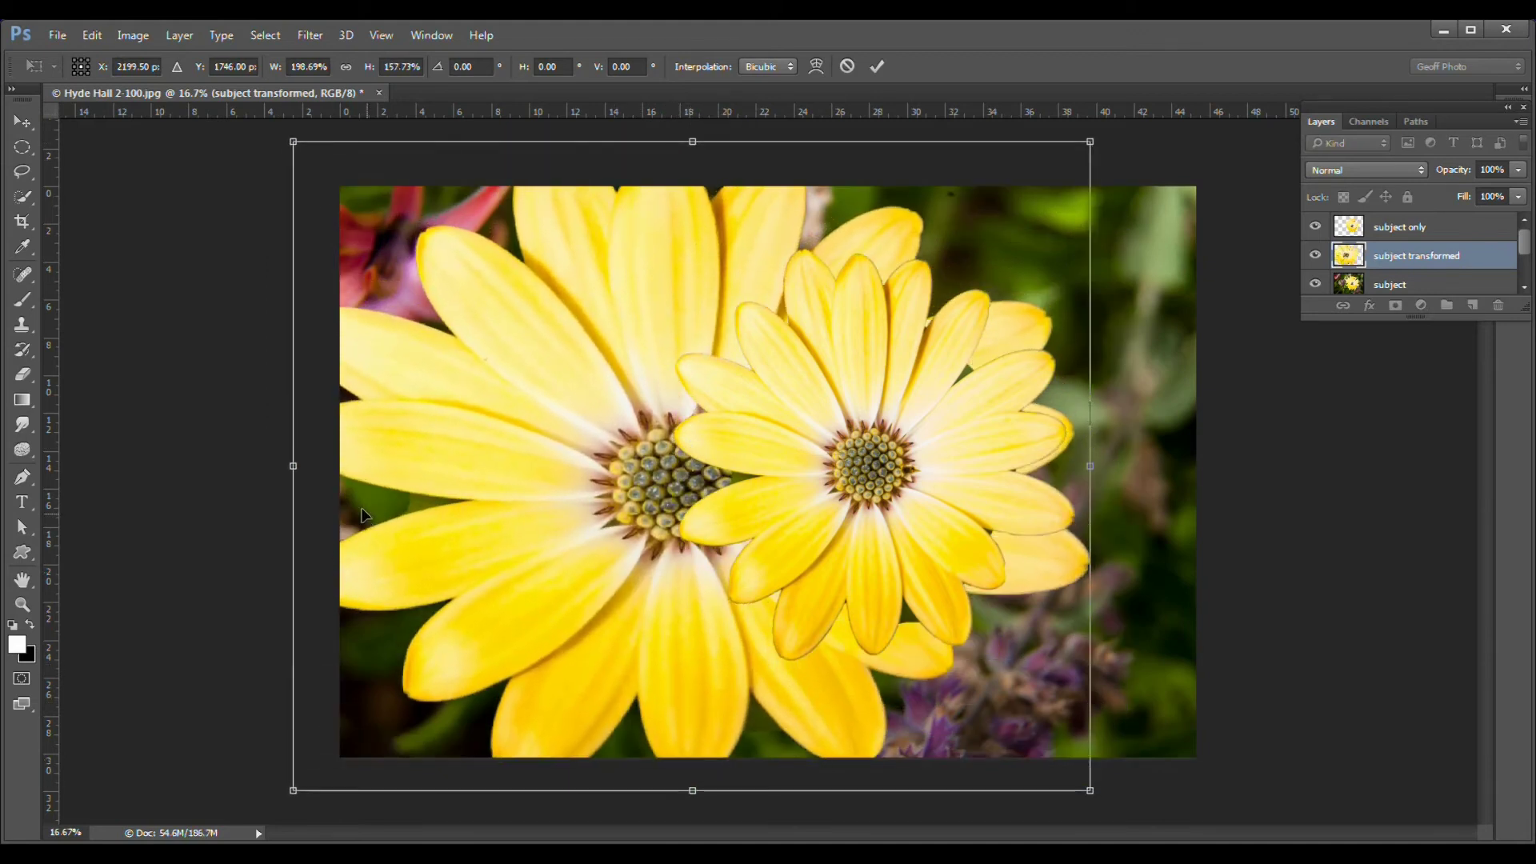
left_click_drag(291, 464, 215, 465)
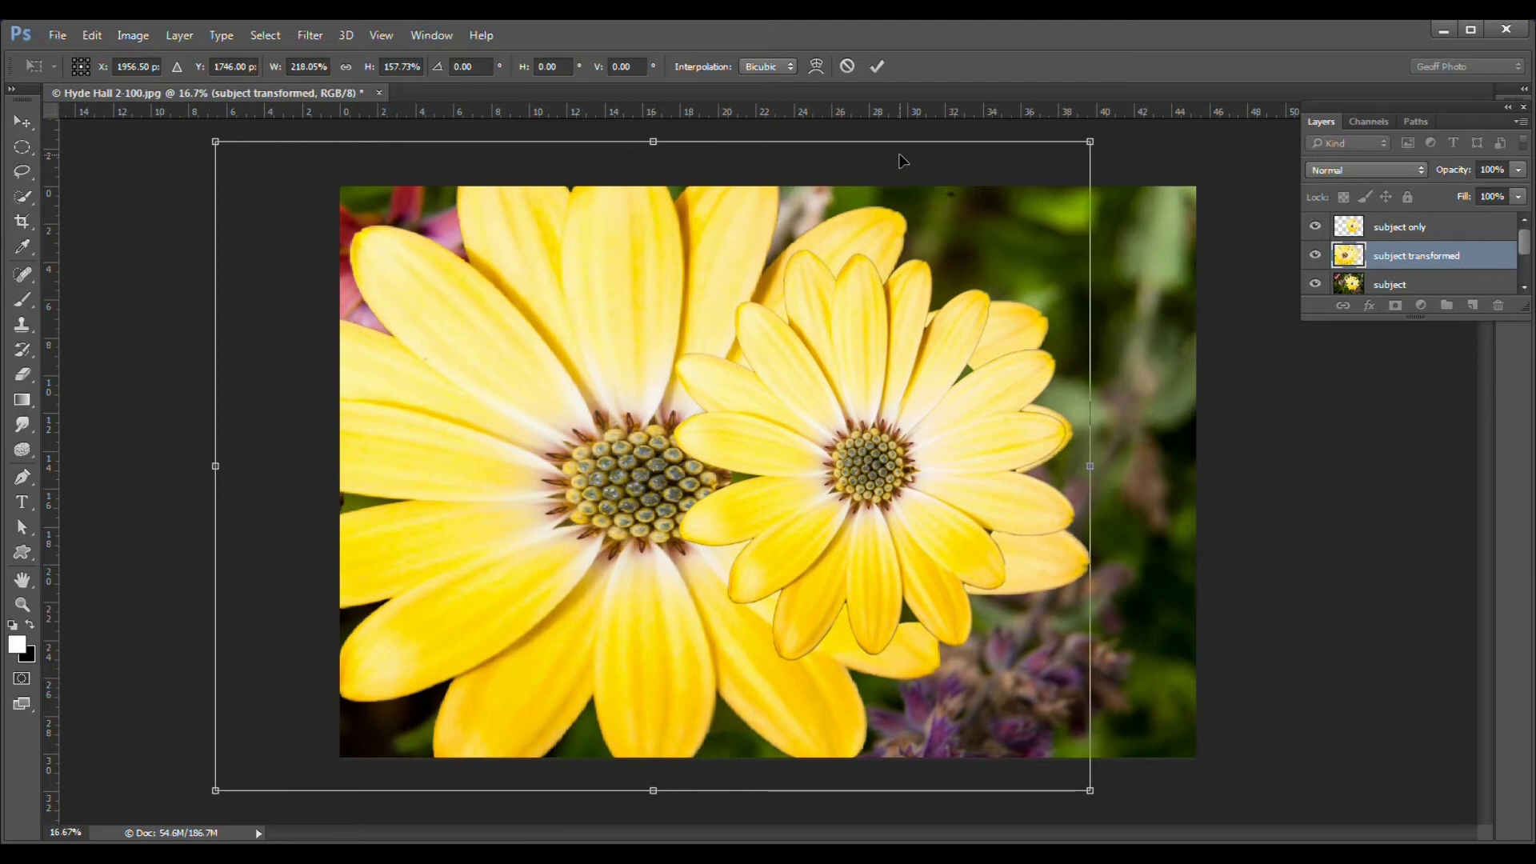
key("w")
left_click(879, 70)
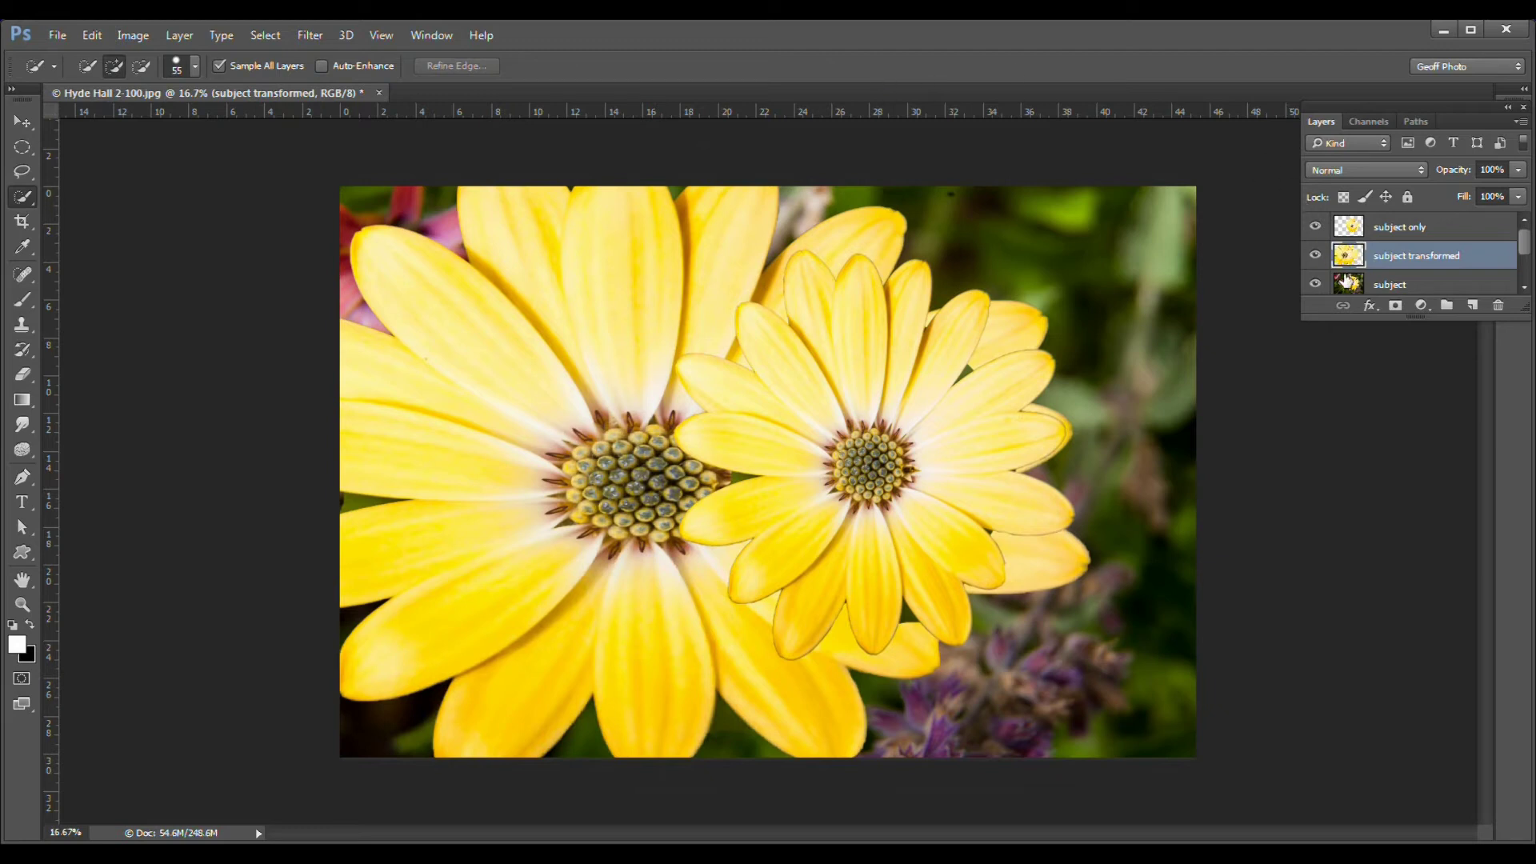
Hide the subject layer and add a white layer mask to subject only
left_click(1315, 286)
left_click(1450, 229)
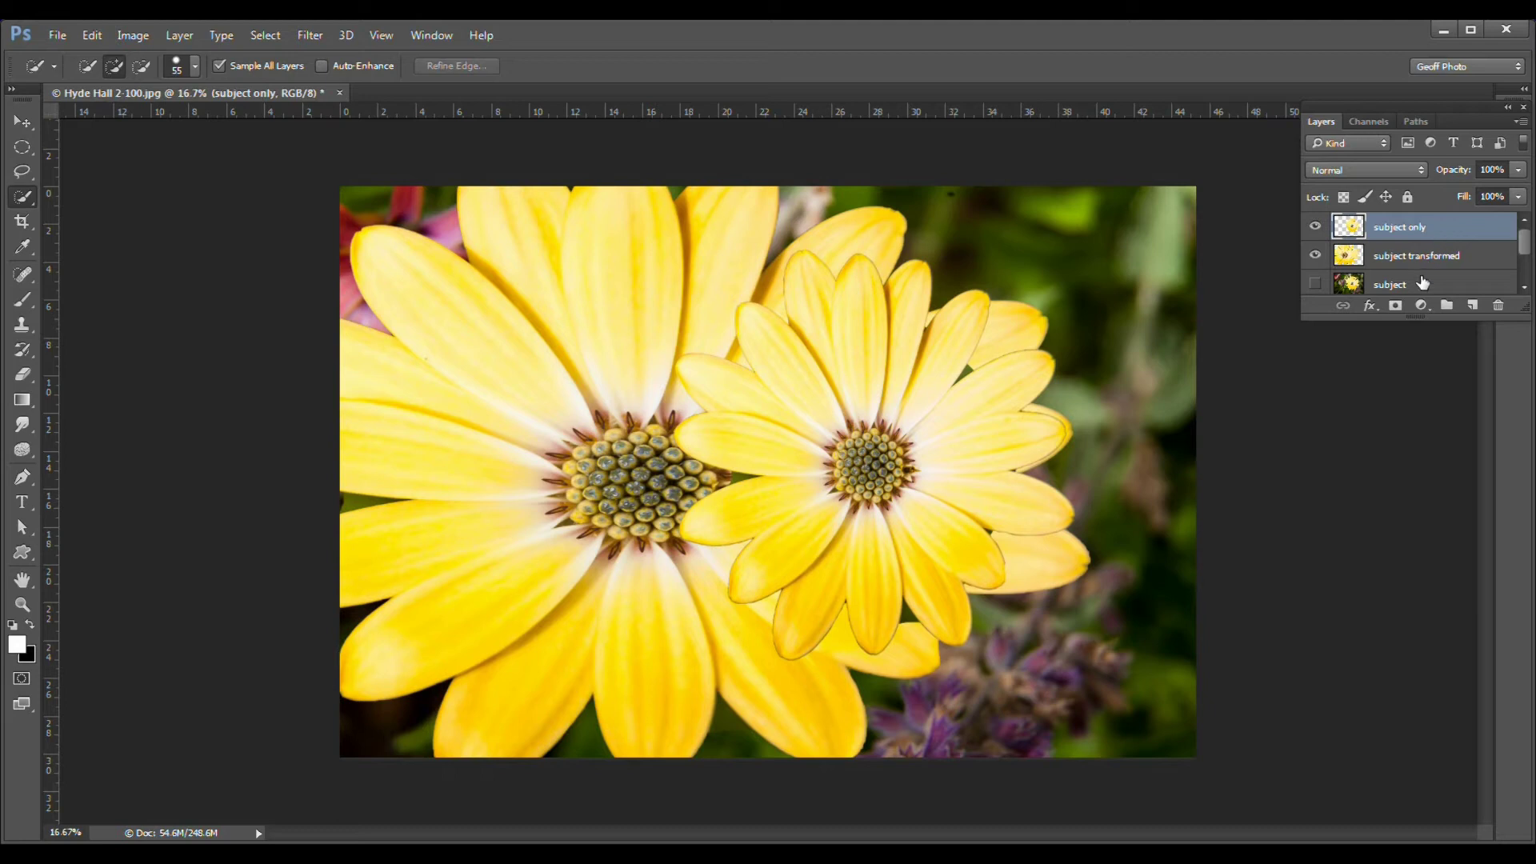
left_click(1396, 306)
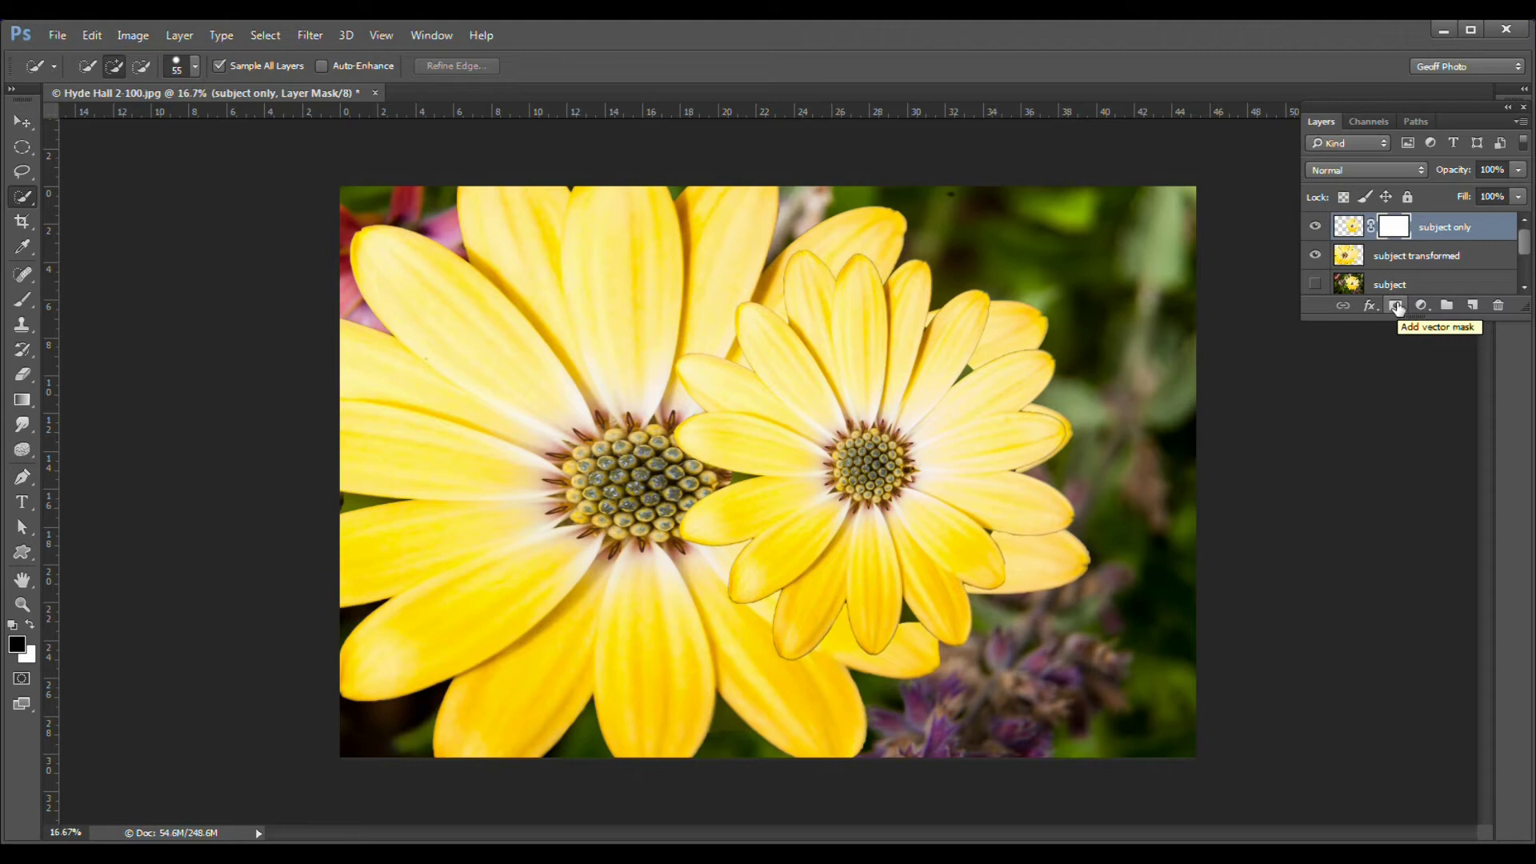
Add a layer mask to subject transformed and invert it to black
left_click(1464, 263)
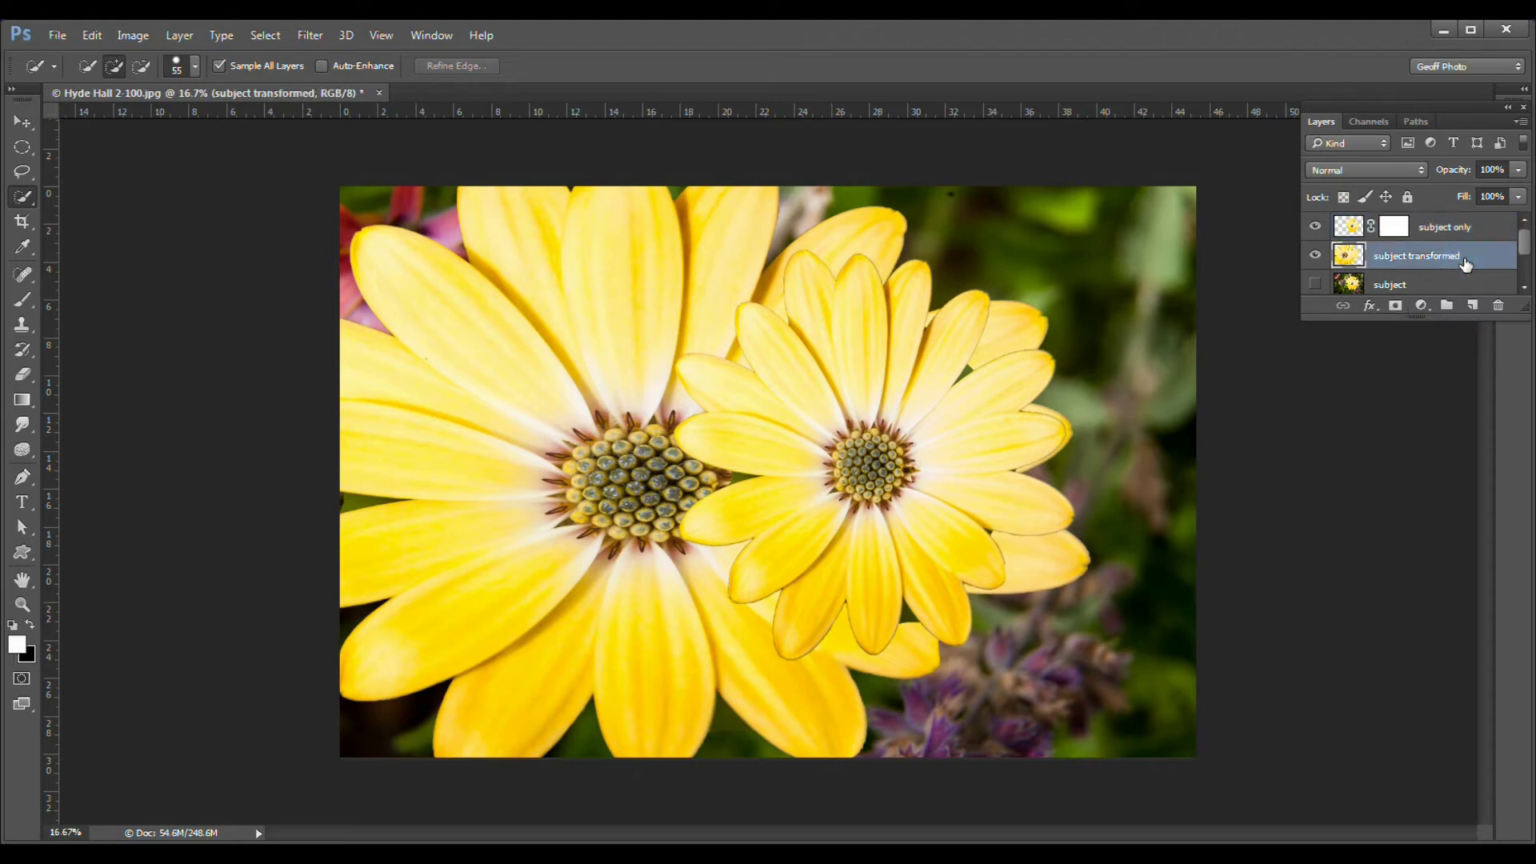
left_click(1395, 308)
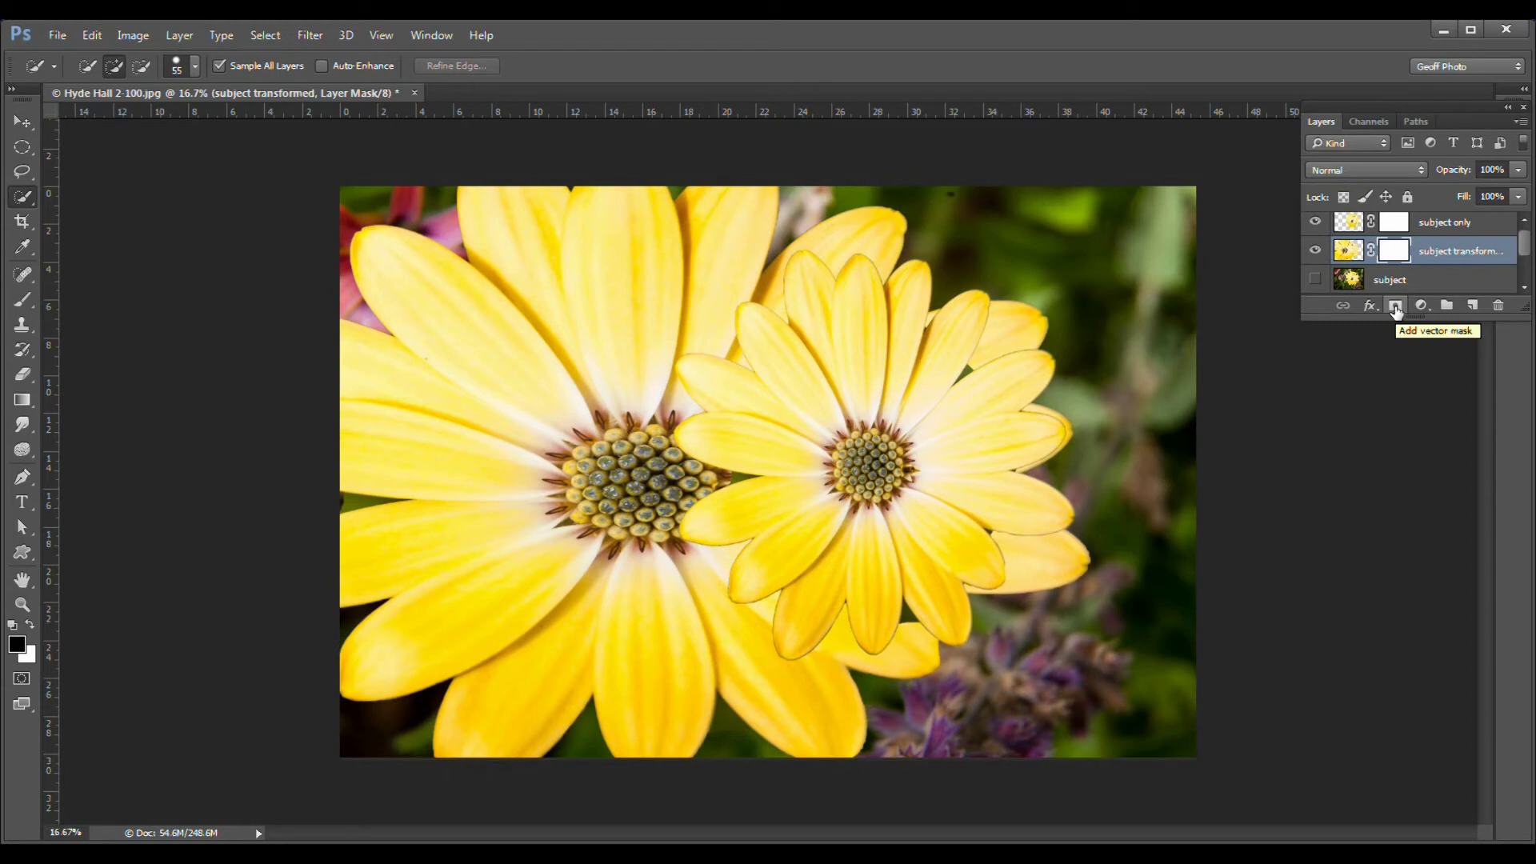
key("ctrl+i")
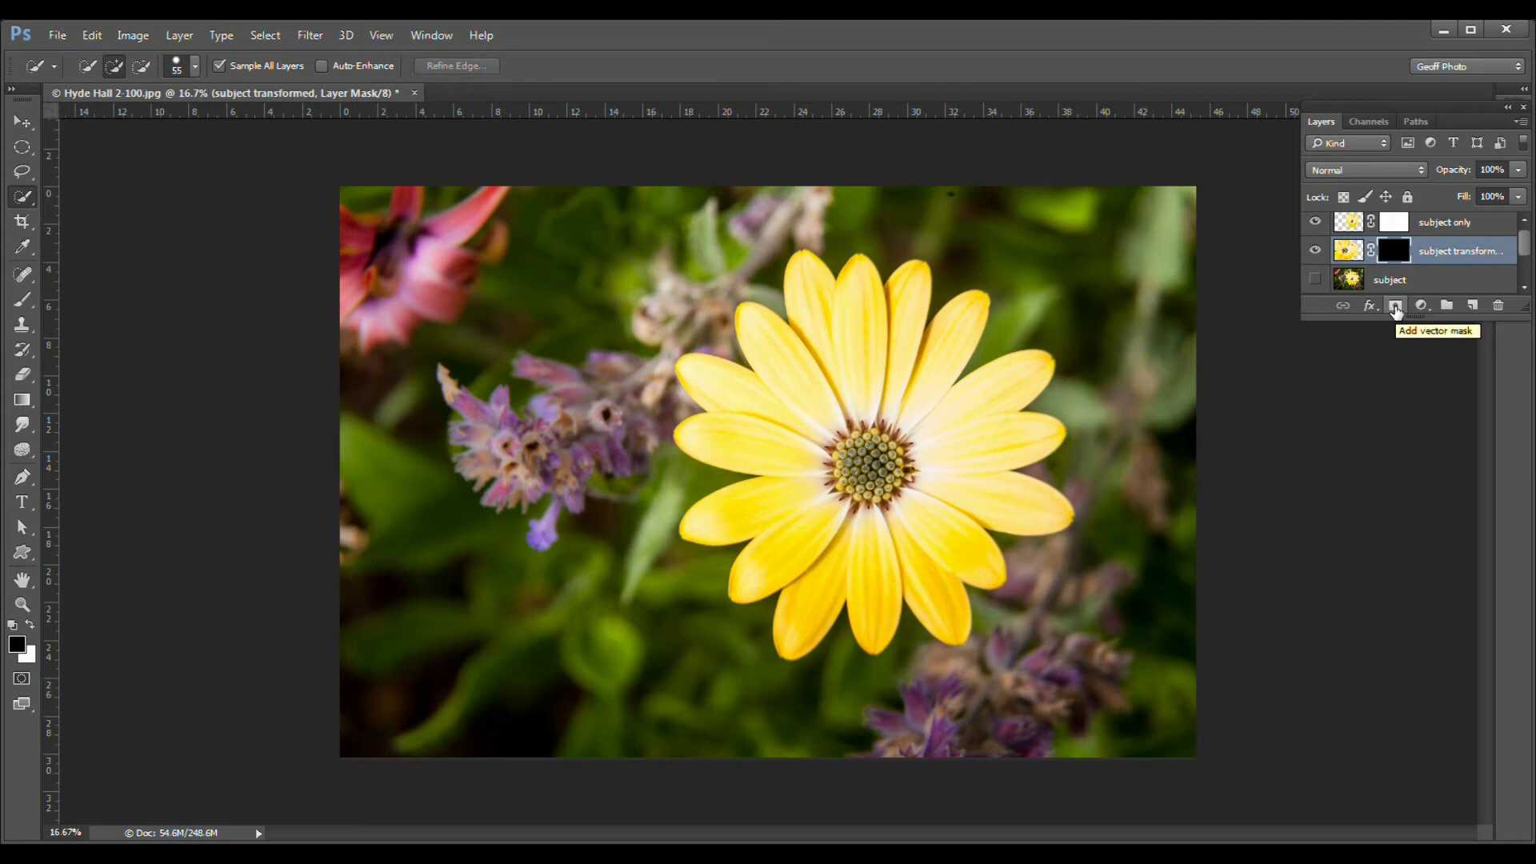
Target the subject only mask, set black as foreground, and choose the Brush tool
left_click(1392, 228)
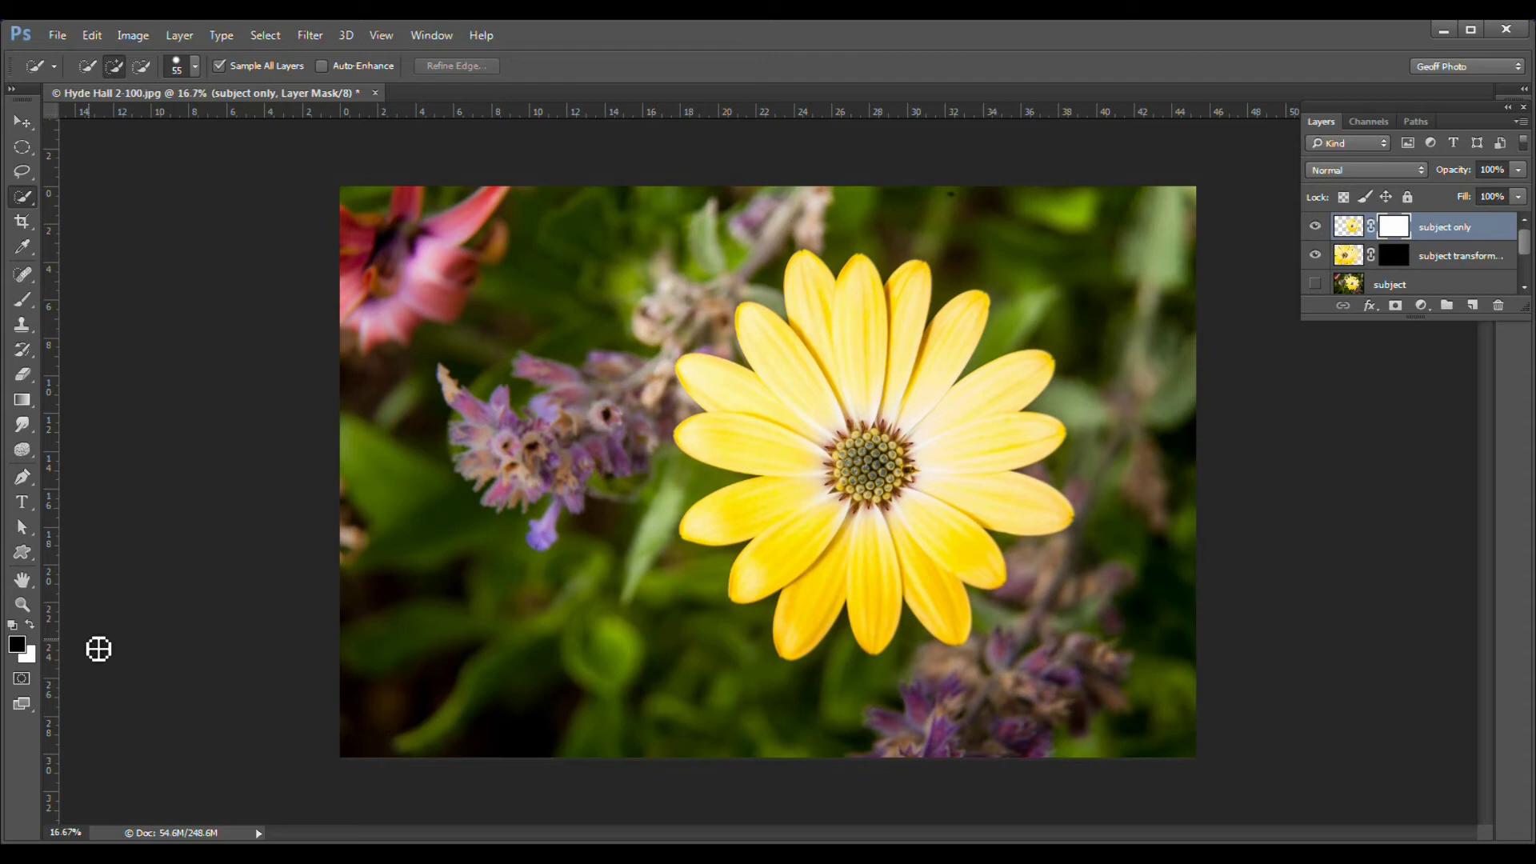
key("x")
key("x")
left_click(31, 624)
left_click(23, 302)
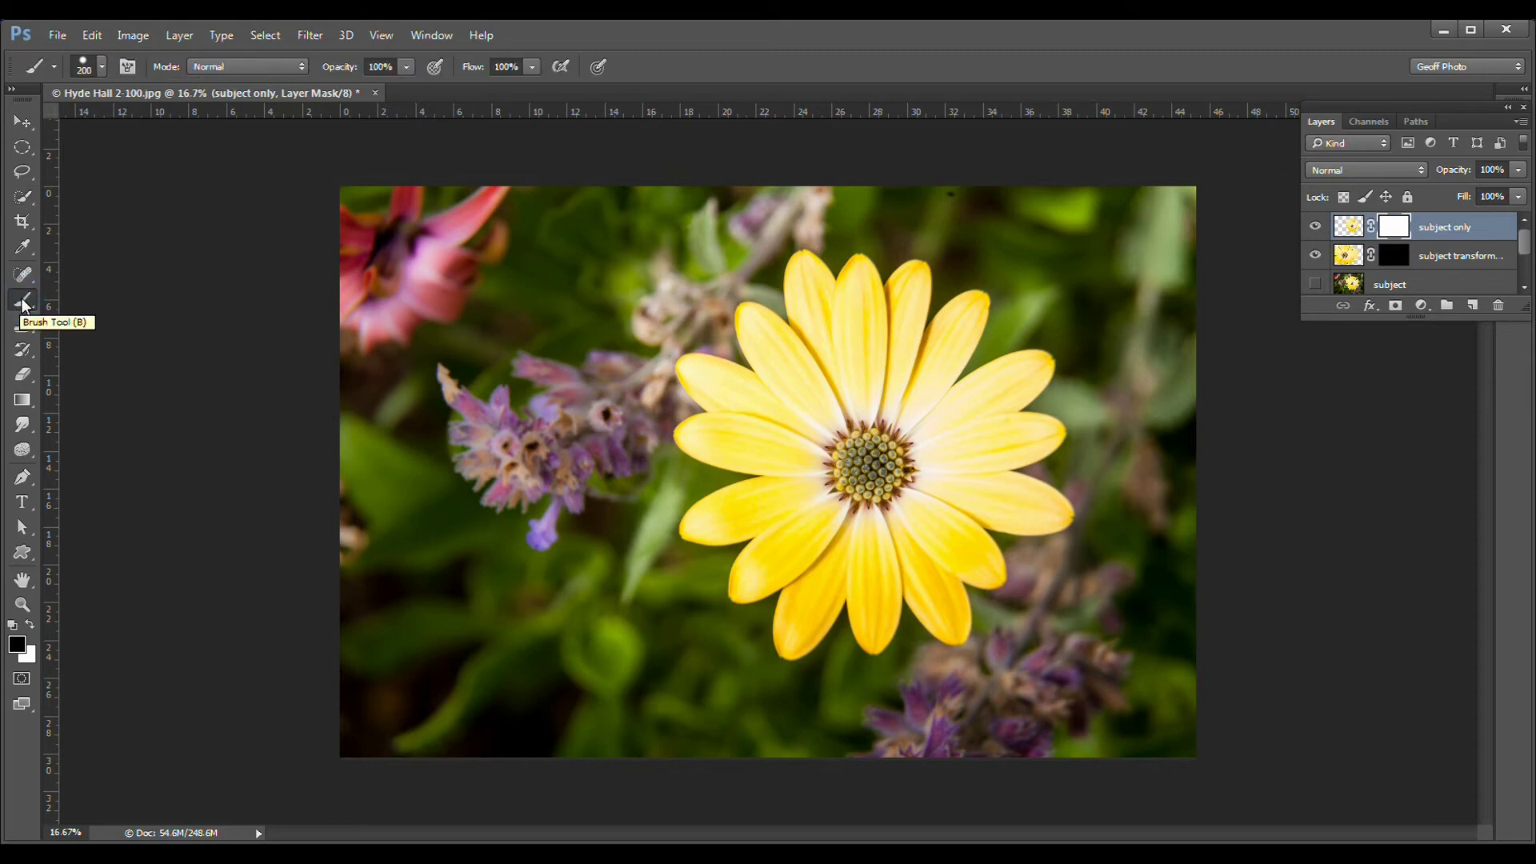
right_click(24, 304)
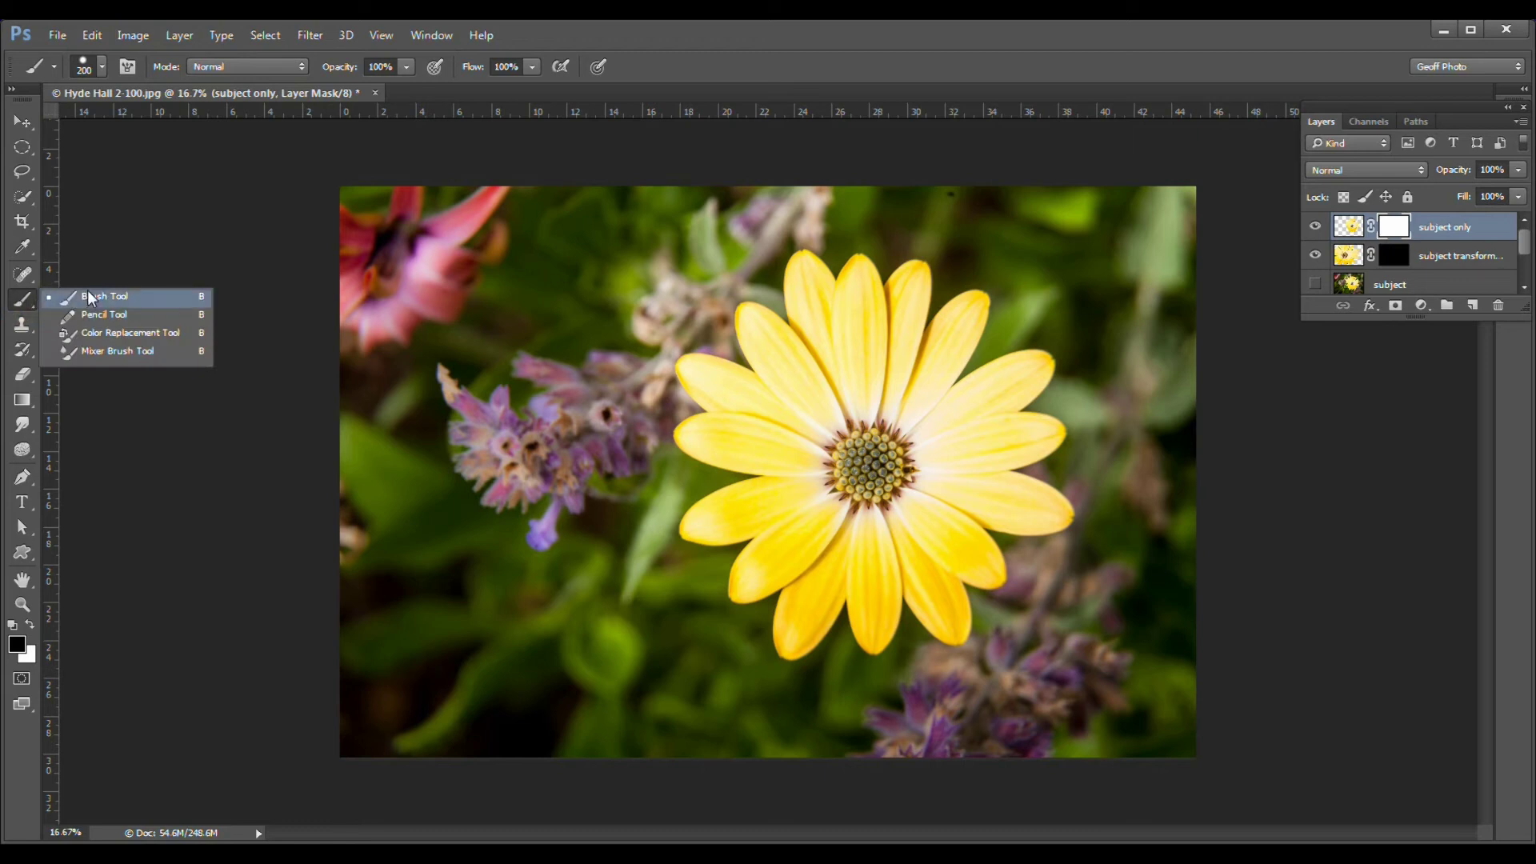
left_click(89, 297)
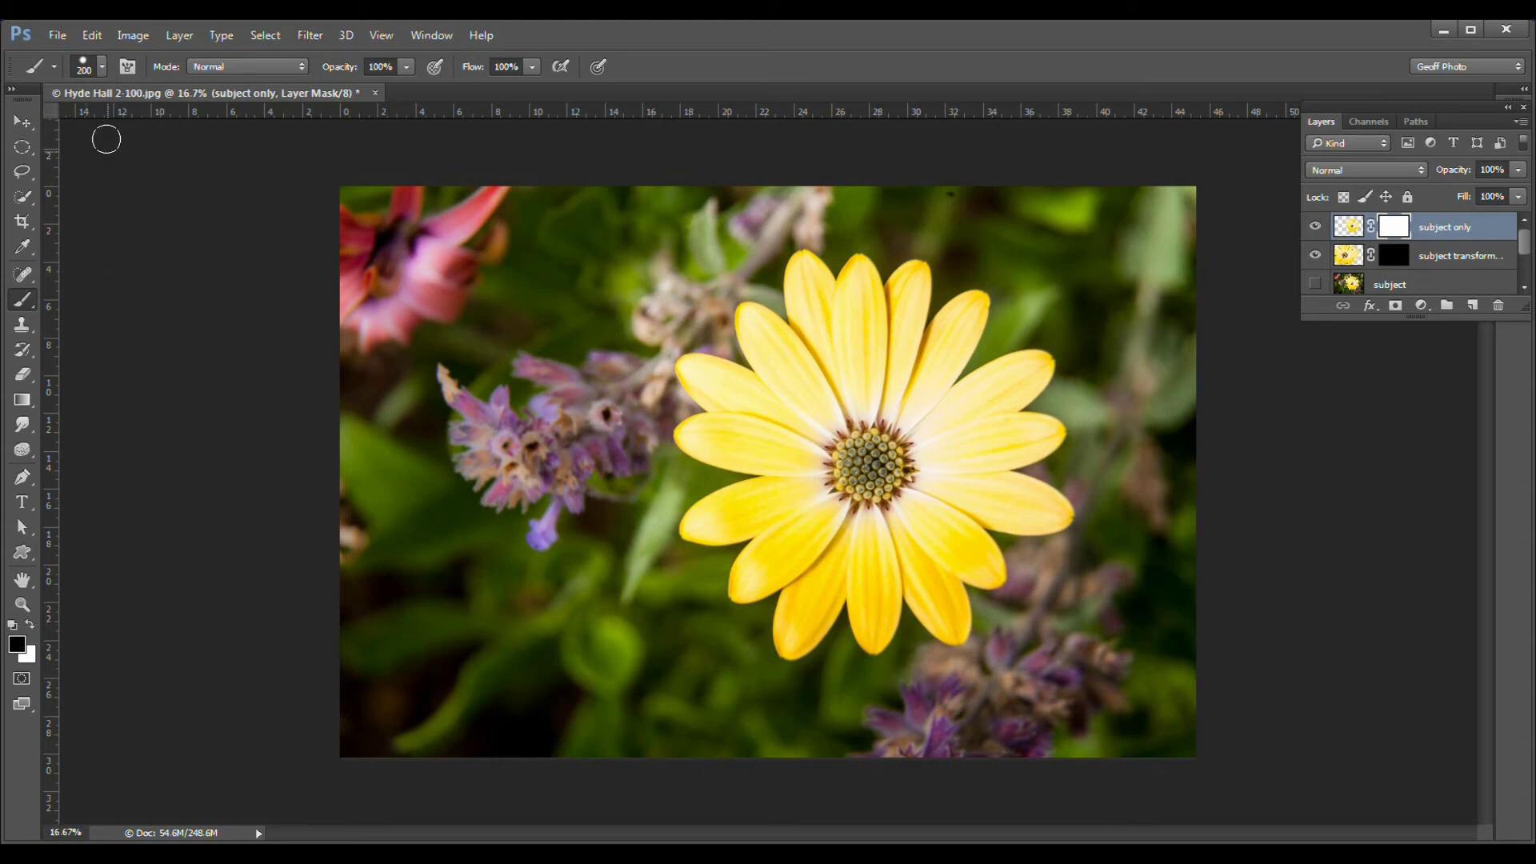
Replace the brush presets with Square Brushes and choose the 22 px hard square
left_click(102, 66)
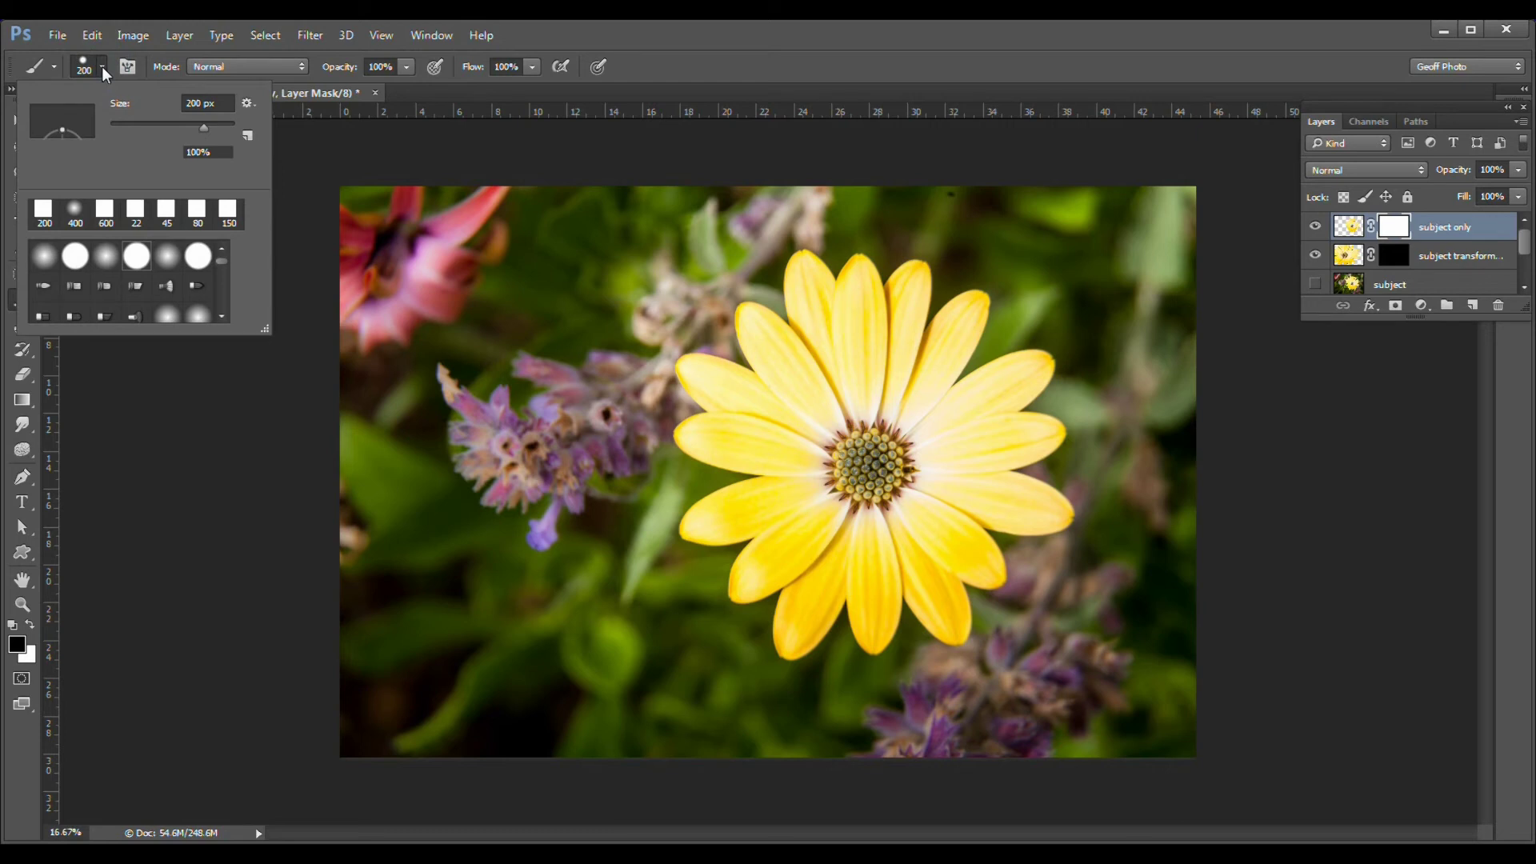
left_click(248, 103)
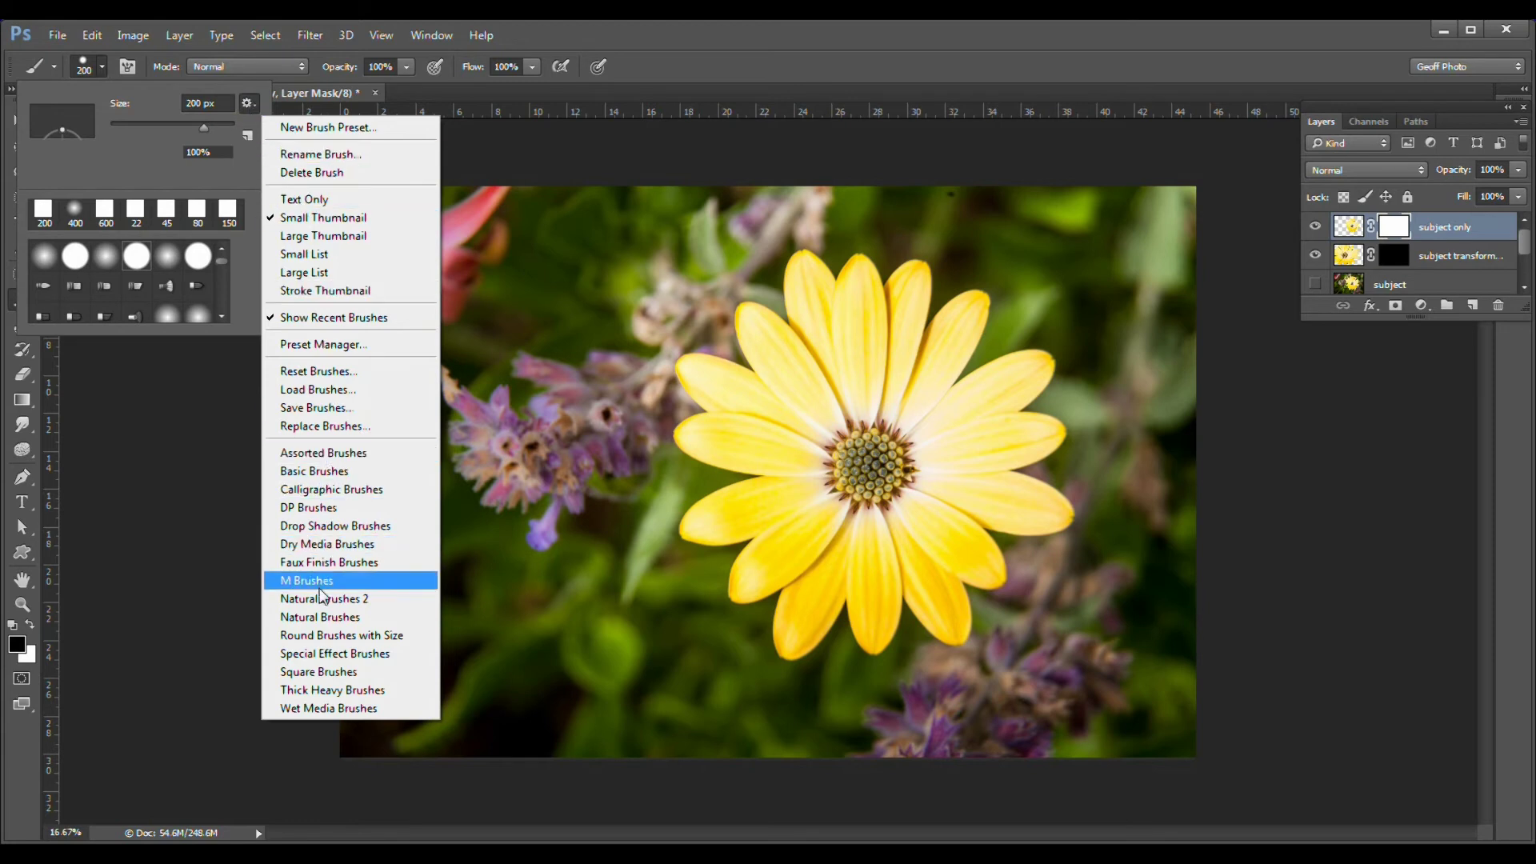
left_click(319, 672)
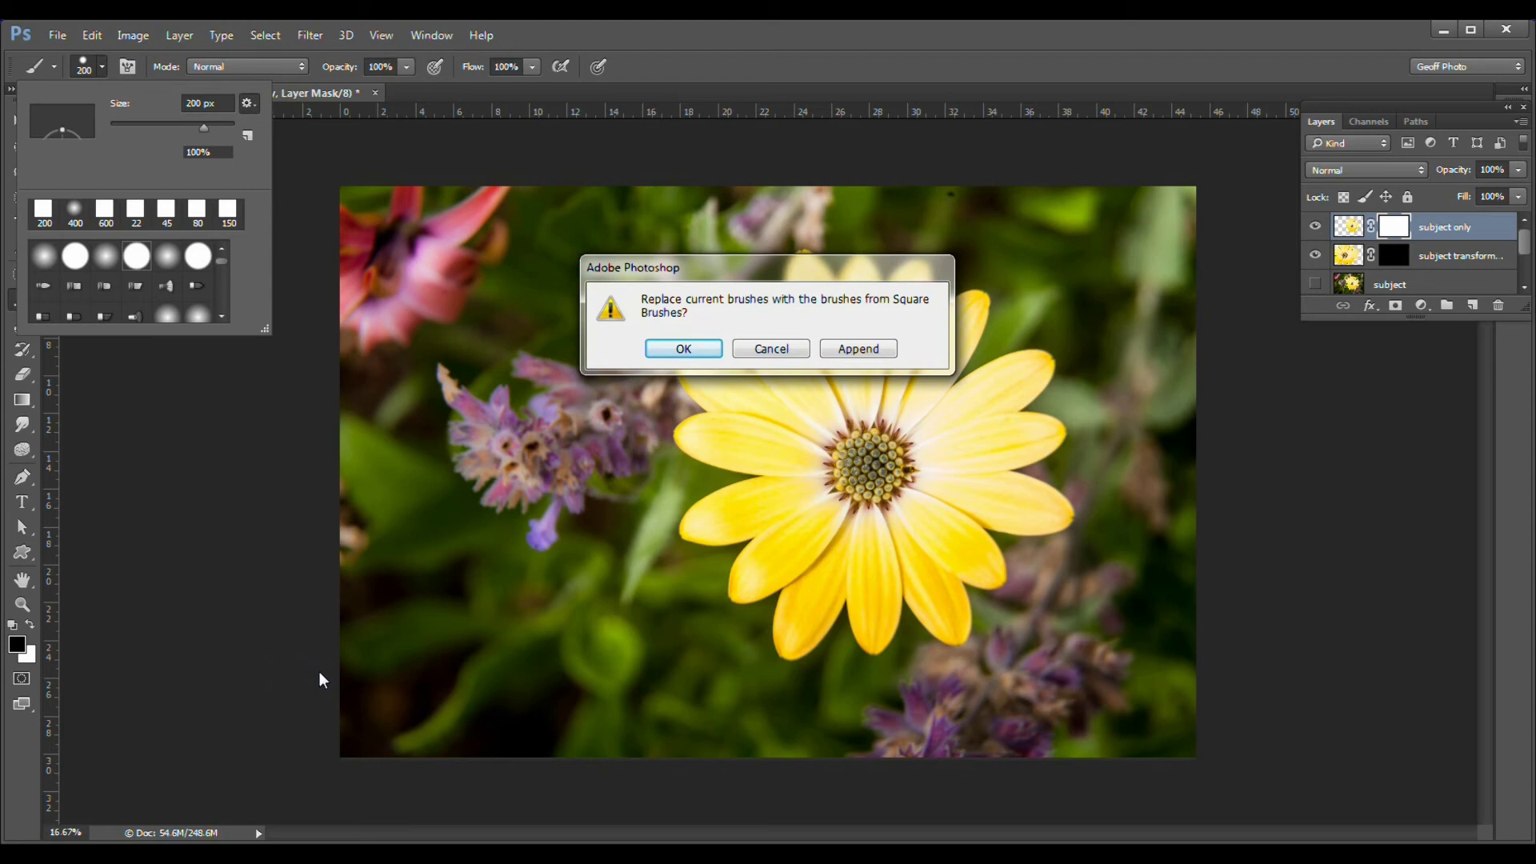
left_click(687, 349)
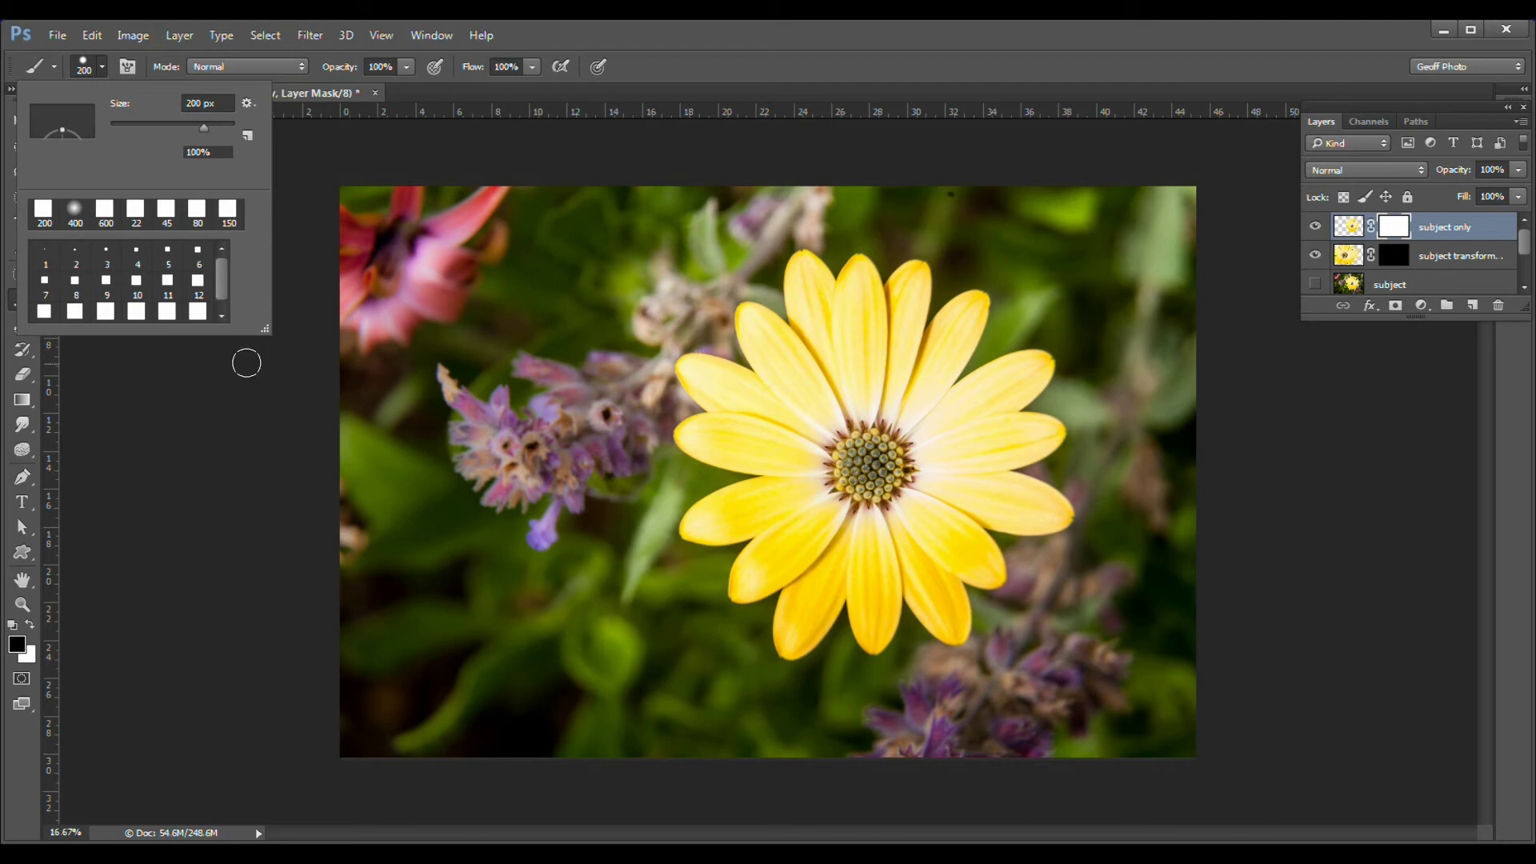
left_click(170, 316)
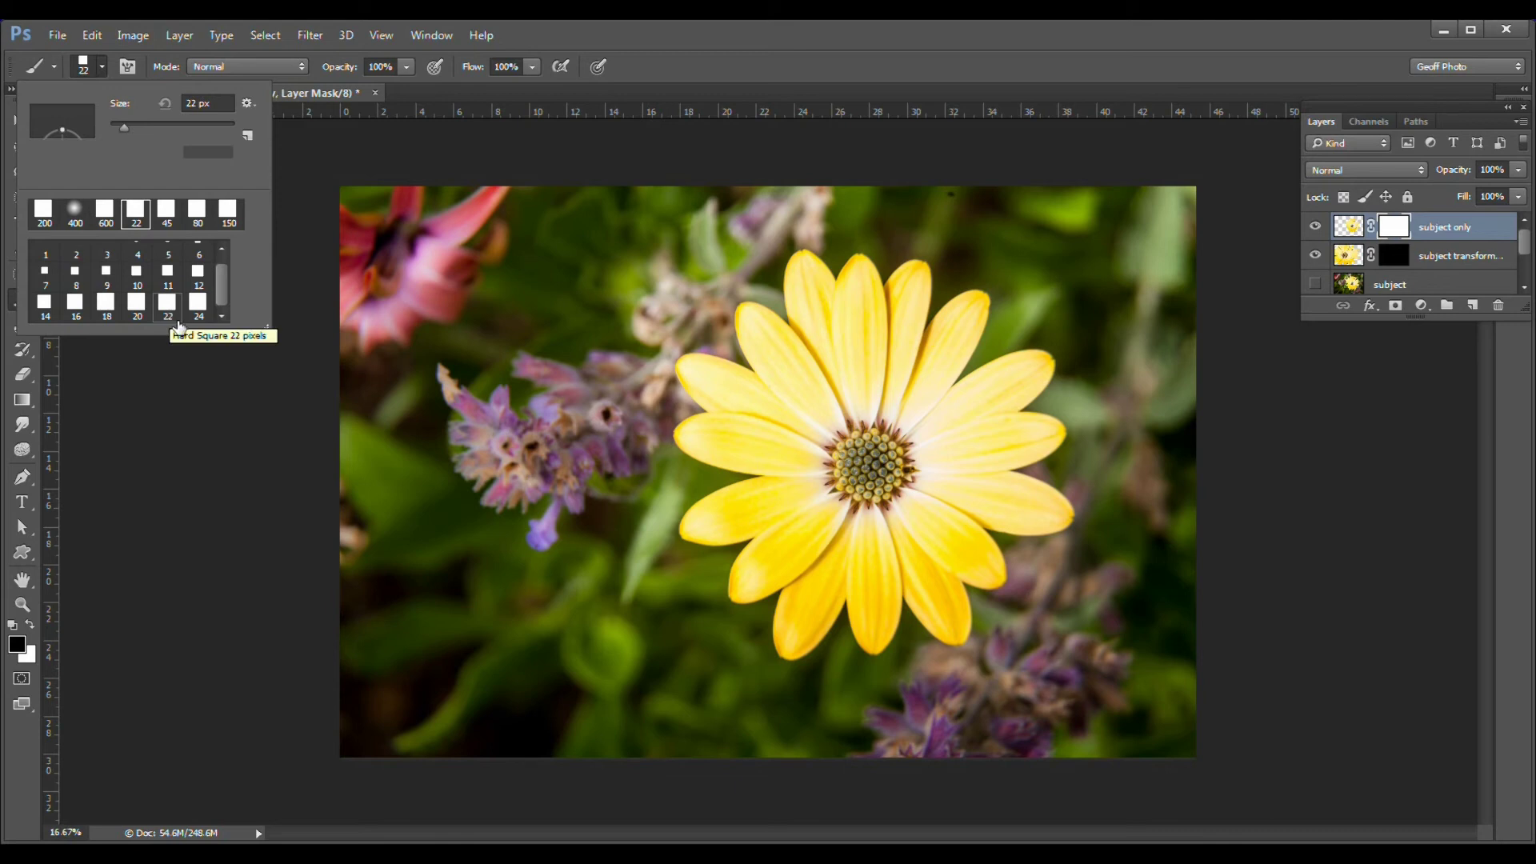
left_click(374, 541)
Stamp 200 px square holes across the daisy's left petals on the mask
key("bracketright")
key("bracketright")
key("bracketright")
key("bracketright")
key("bracketright")
key("bracketright")
key("bracketright")
key("bracketright")
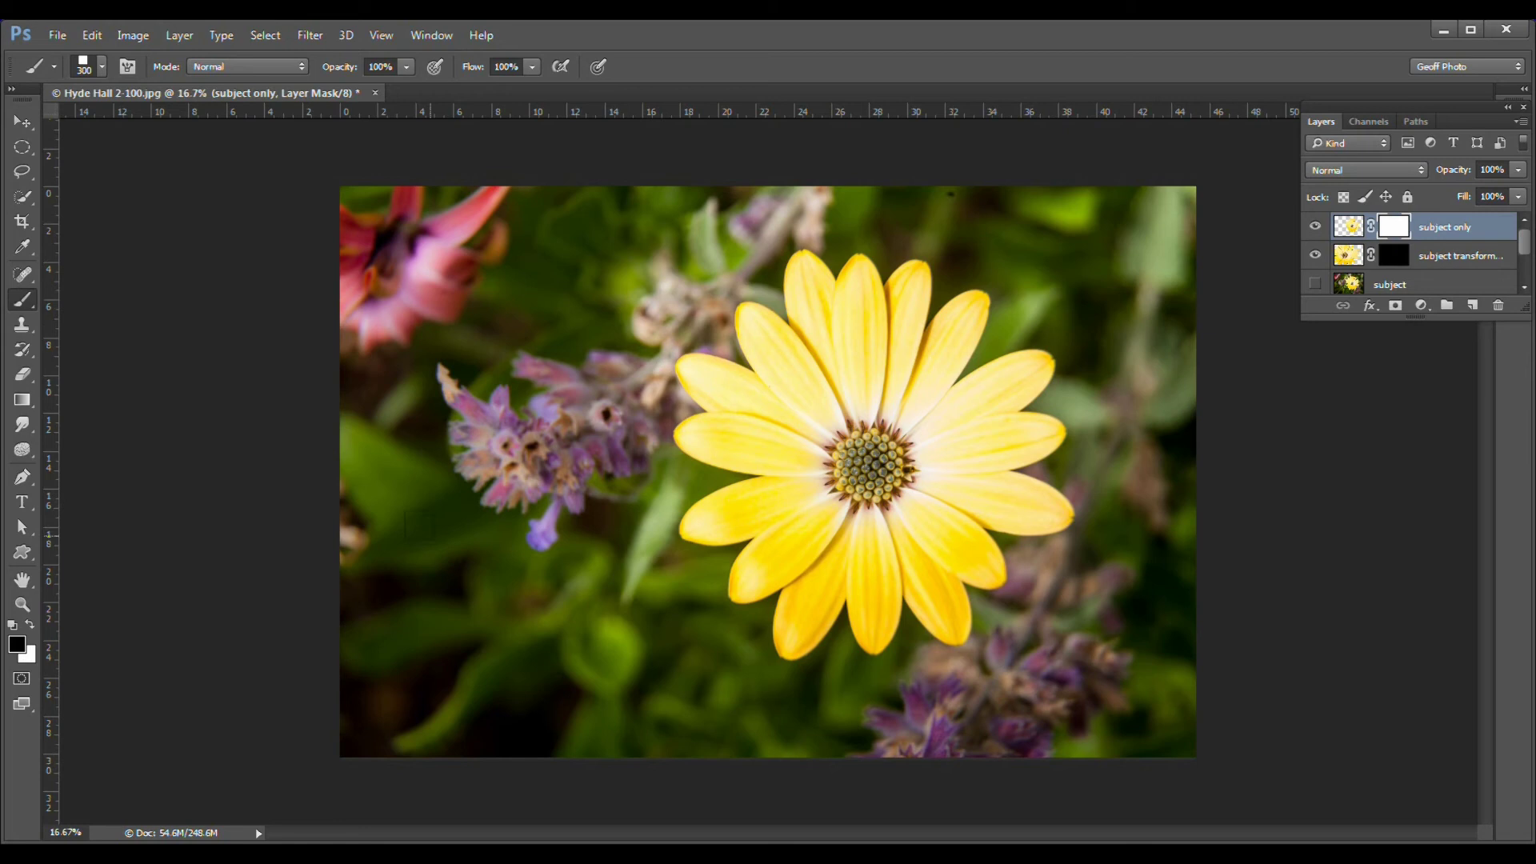
key("bracketright")
key("bracketright")
key("bracketright")
key("bracketright")
left_click(711, 512)
left_click(731, 462)
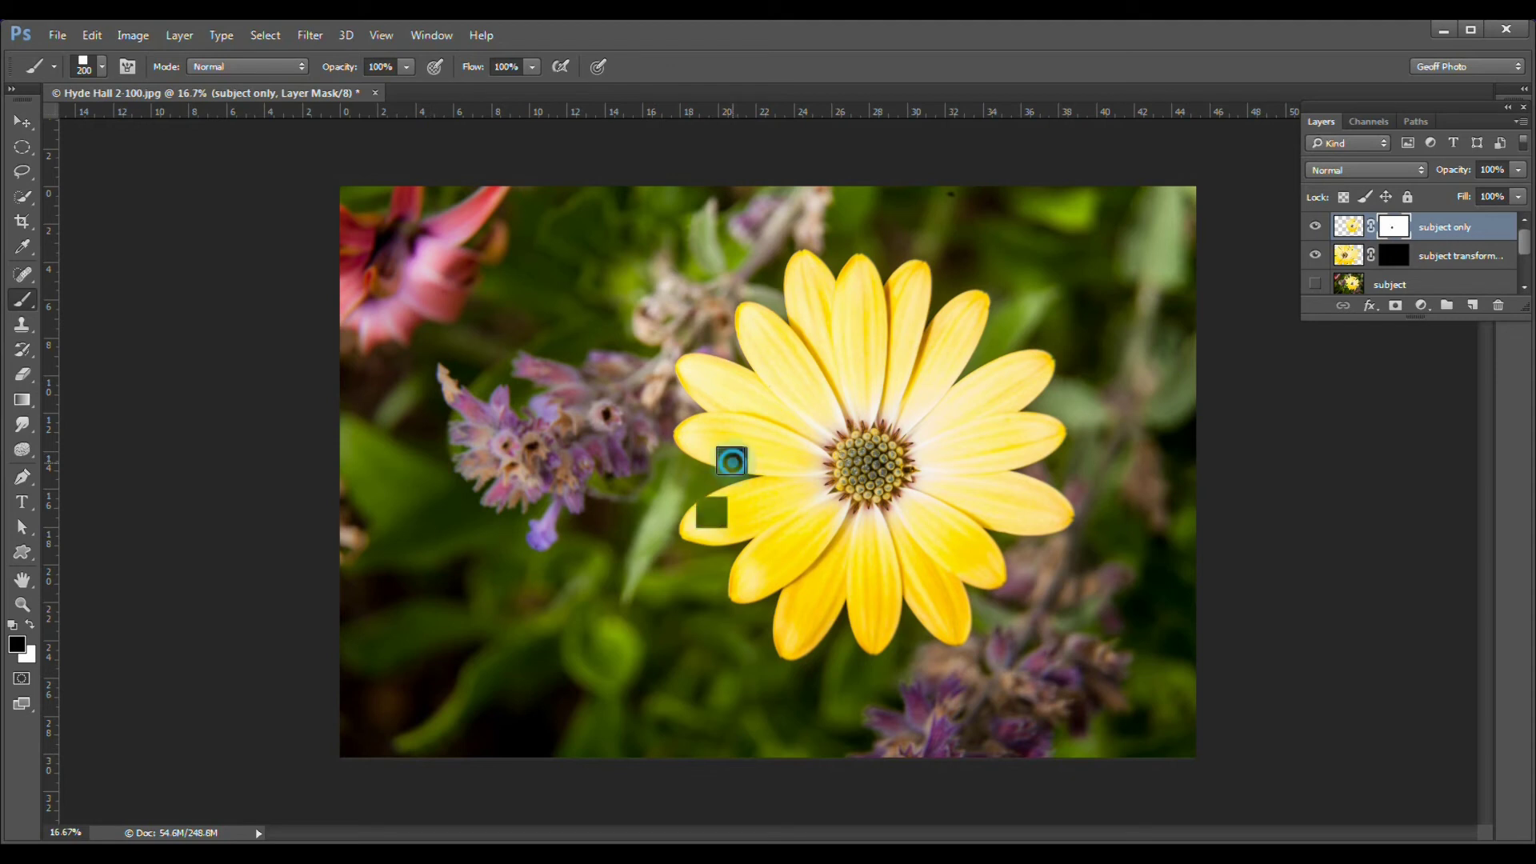
left_click(701, 420)
left_click(716, 366)
left_click(744, 332)
left_click(786, 297)
left_click(776, 510)
left_click(779, 590)
left_click(787, 647)
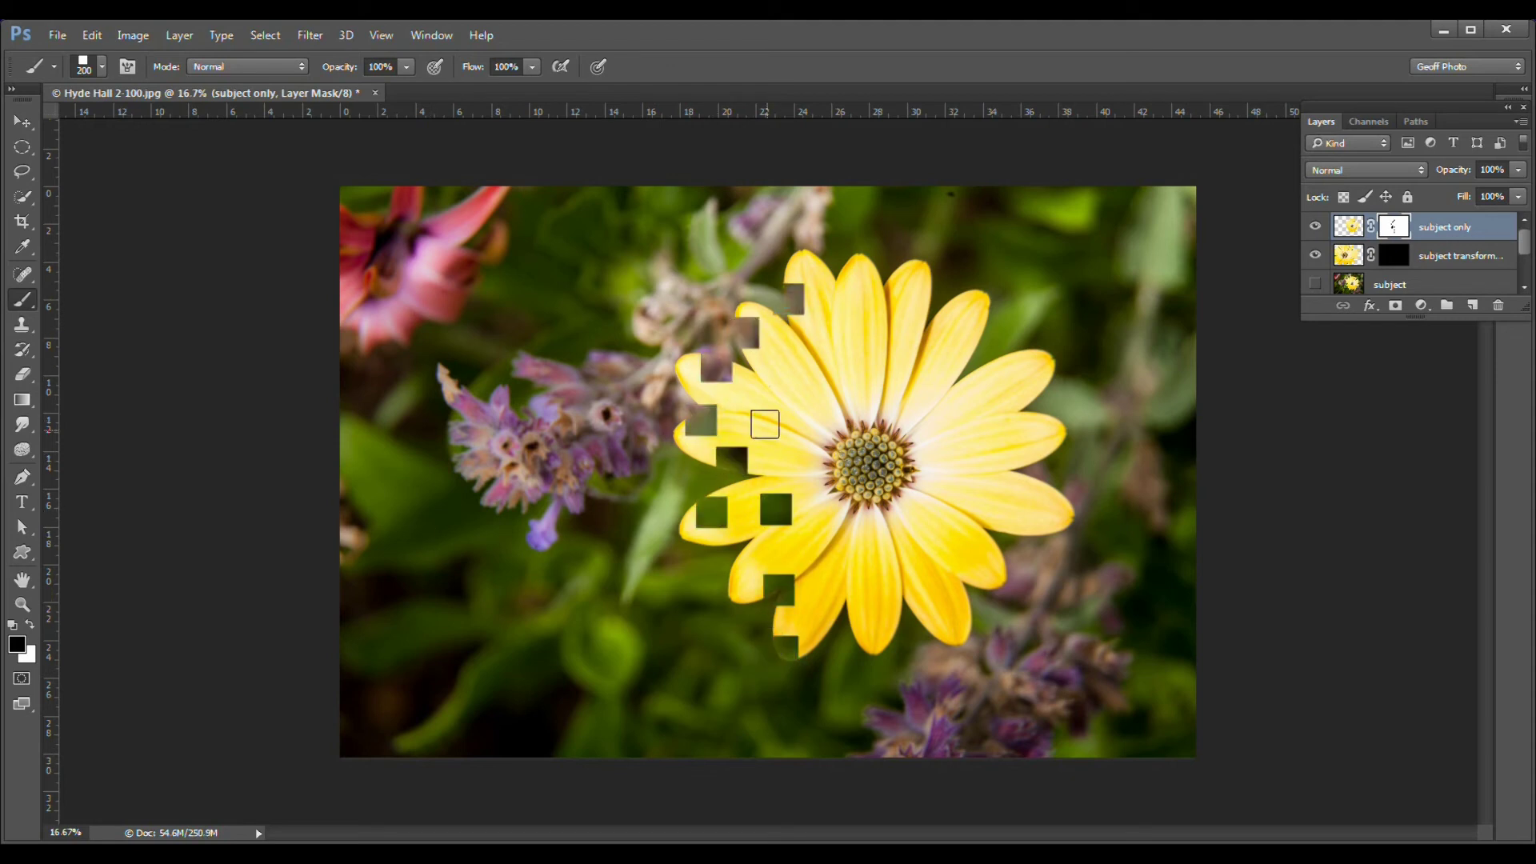
left_click(768, 421)
Add smaller 125 px square holes along the flower's left side and restore one petal tip
key("bracketleft")
key("bracketleft")
key("bracketleft")
left_click(754, 398)
left_click(728, 436)
left_click(762, 457)
left_click(748, 497)
left_click(743, 538)
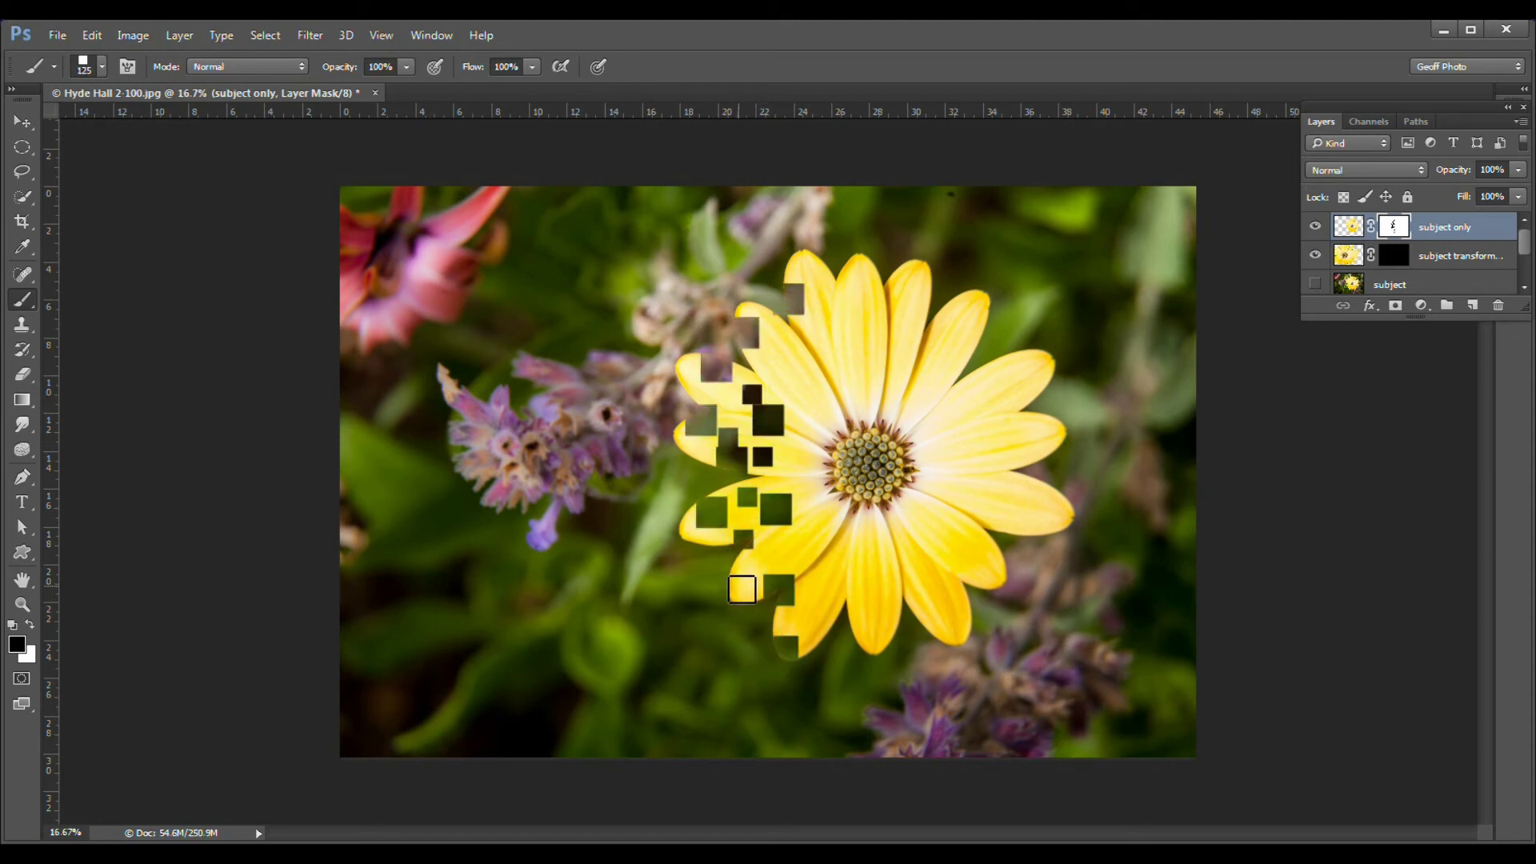
left_click(740, 585)
left_click(819, 645)
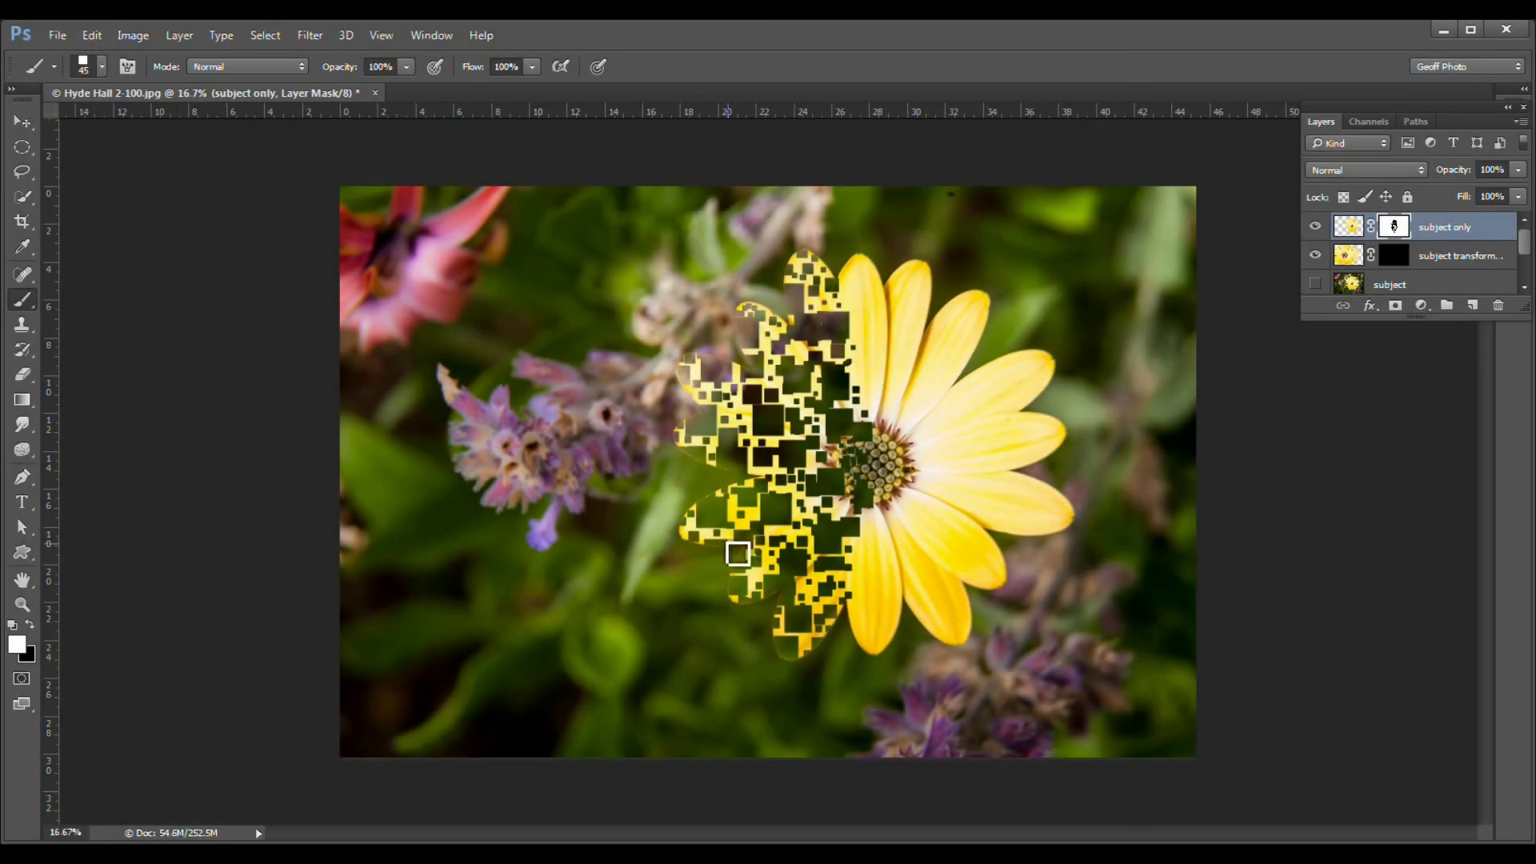
left_click_drag(737, 554, 700, 547)
left_click(30, 624)
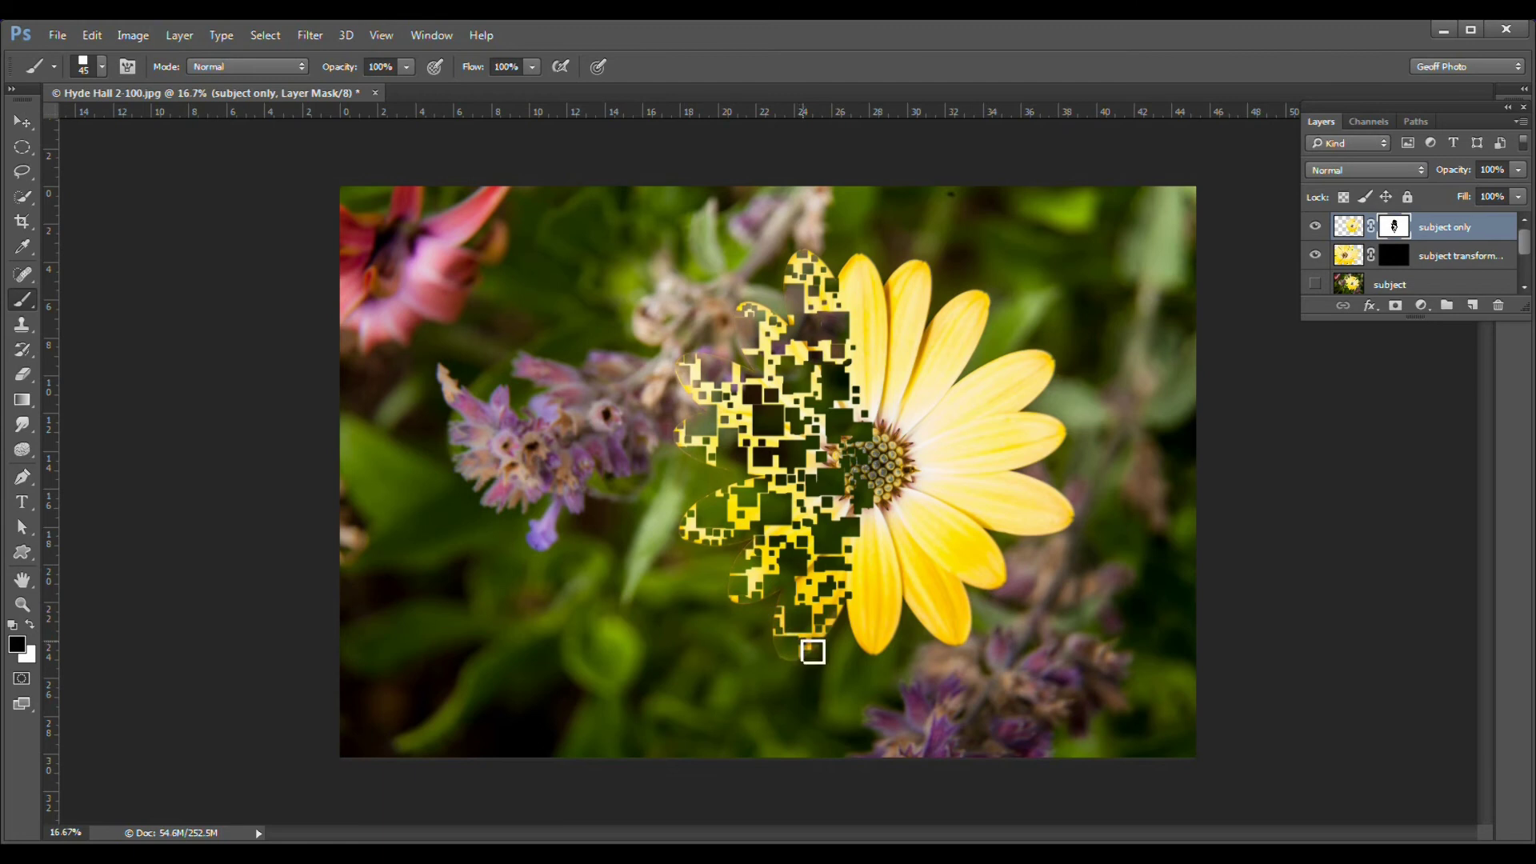
Paint white on the subject transformed mask to reveal yellow squares left of the daisy, hiding a stray streak
left_click(1396, 260)
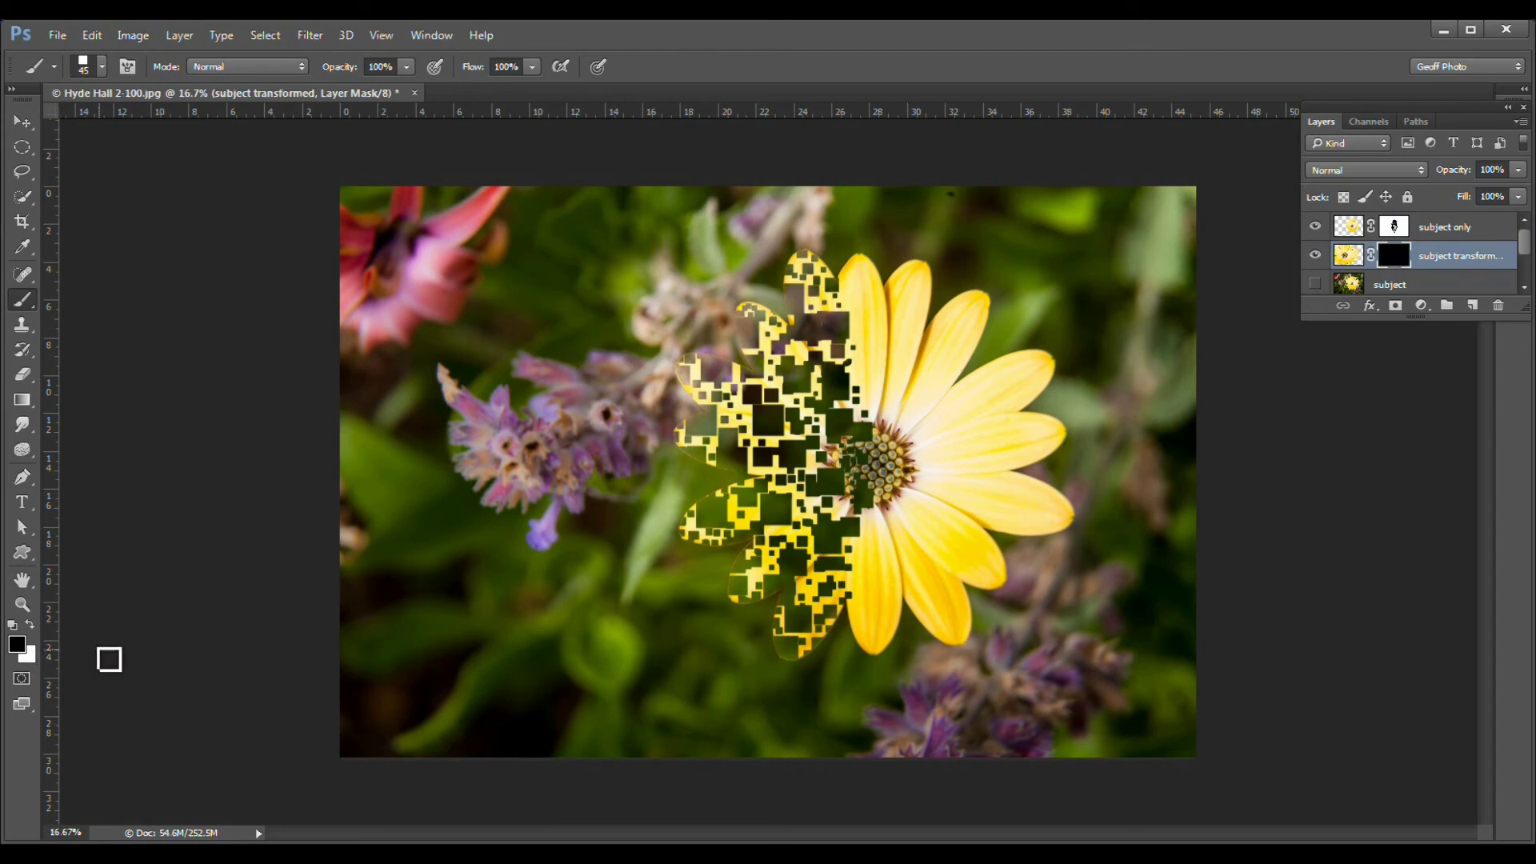
key("x")
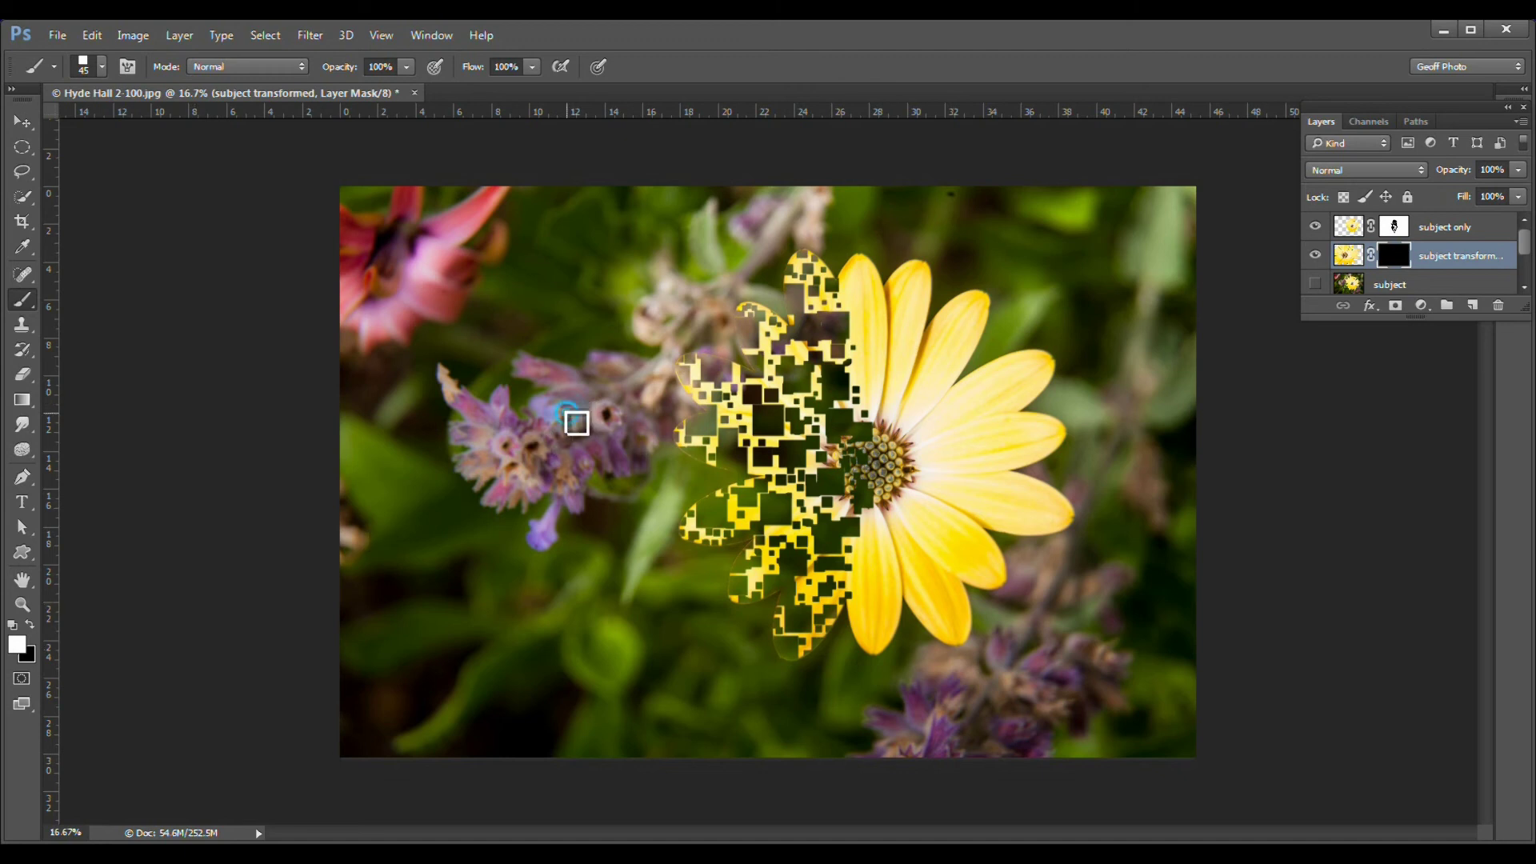
mouse_move(576, 419)
left_mouse_down()
mouse_move(552, 371)
mouse_move(509, 366)
mouse_move(497, 392)
mouse_move(512, 328)
mouse_move(573, 261)
mouse_move(557, 227)
mouse_move(525, 239)
mouse_move(468, 317)
mouse_move(476, 364)
mouse_move(444, 480)
mouse_move(478, 616)
mouse_move(552, 728)
mouse_move(536, 730)
mouse_move(528, 684)
left_mouse_up()
left_click_drag(521, 622, 505, 553)
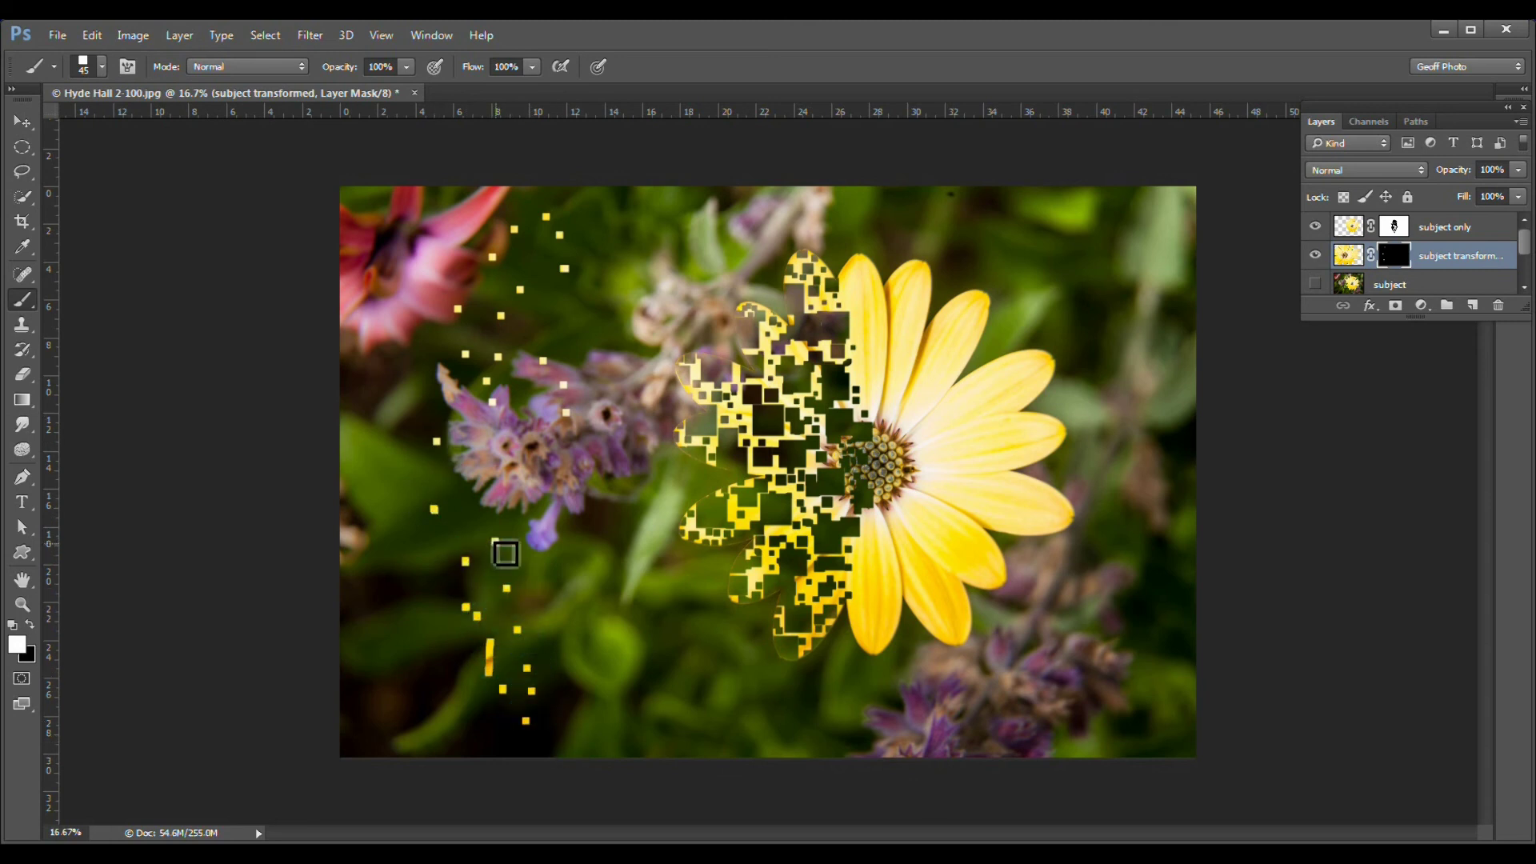
left_click(31, 625)
mouse_move(500, 676)
left_mouse_down()
mouse_move(516, 626)
mouse_move(471, 447)
mouse_move(535, 414)
mouse_move(530, 551)
mouse_move(574, 648)
mouse_move(651, 645)
left_mouse_up()
left_click(30, 624)
key("bracketright")
key("bracketright")
key("bracketright")
key("bracketright")
key("bracketright")
key("bracketright")
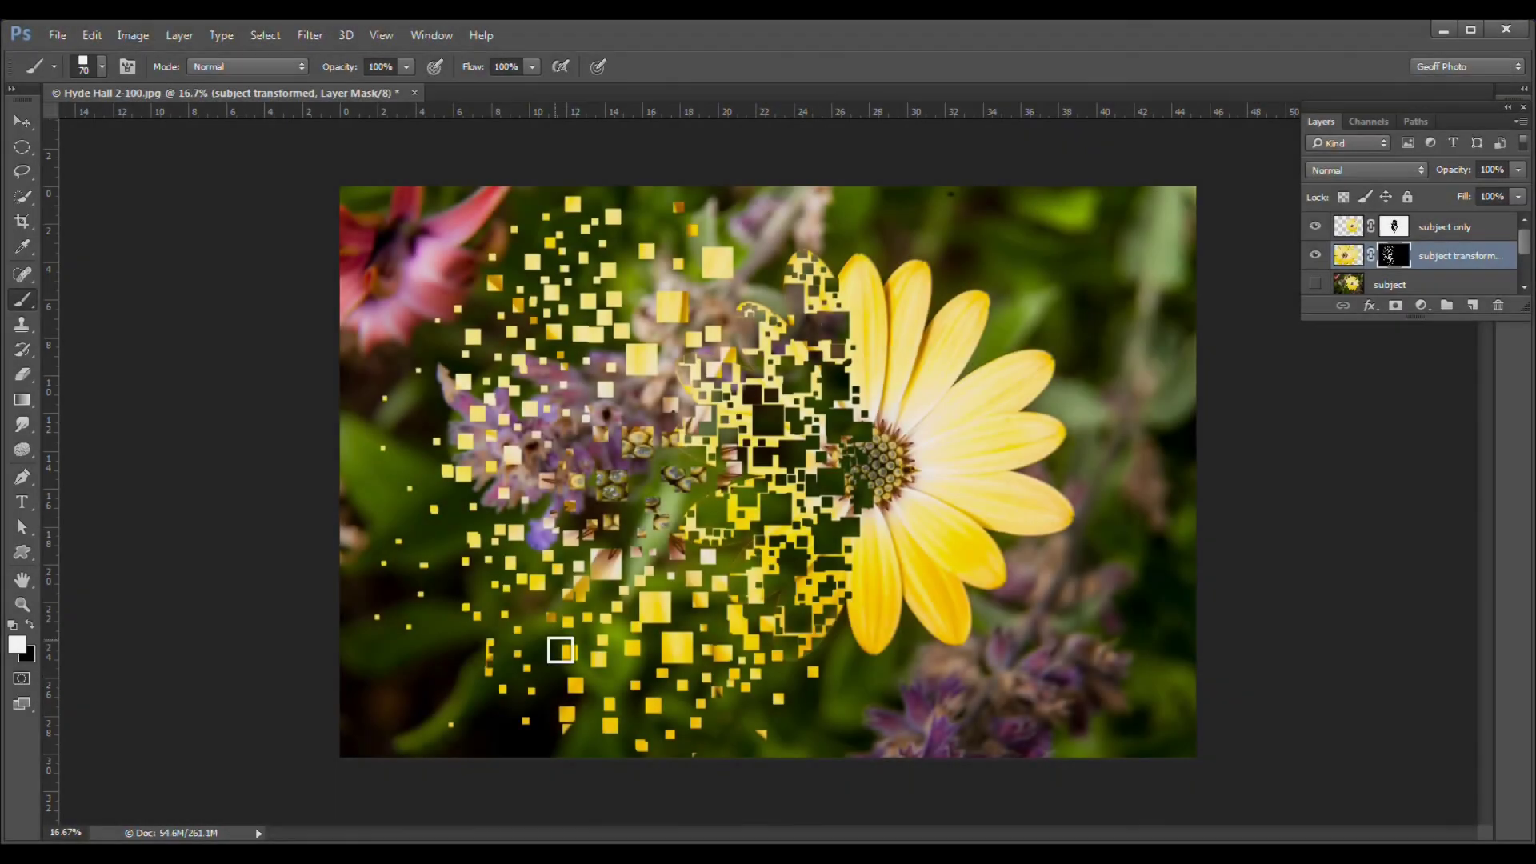
mouse_move(468, 732)
left_mouse_down()
mouse_move(451, 554)
mouse_move(491, 480)
left_mouse_up()
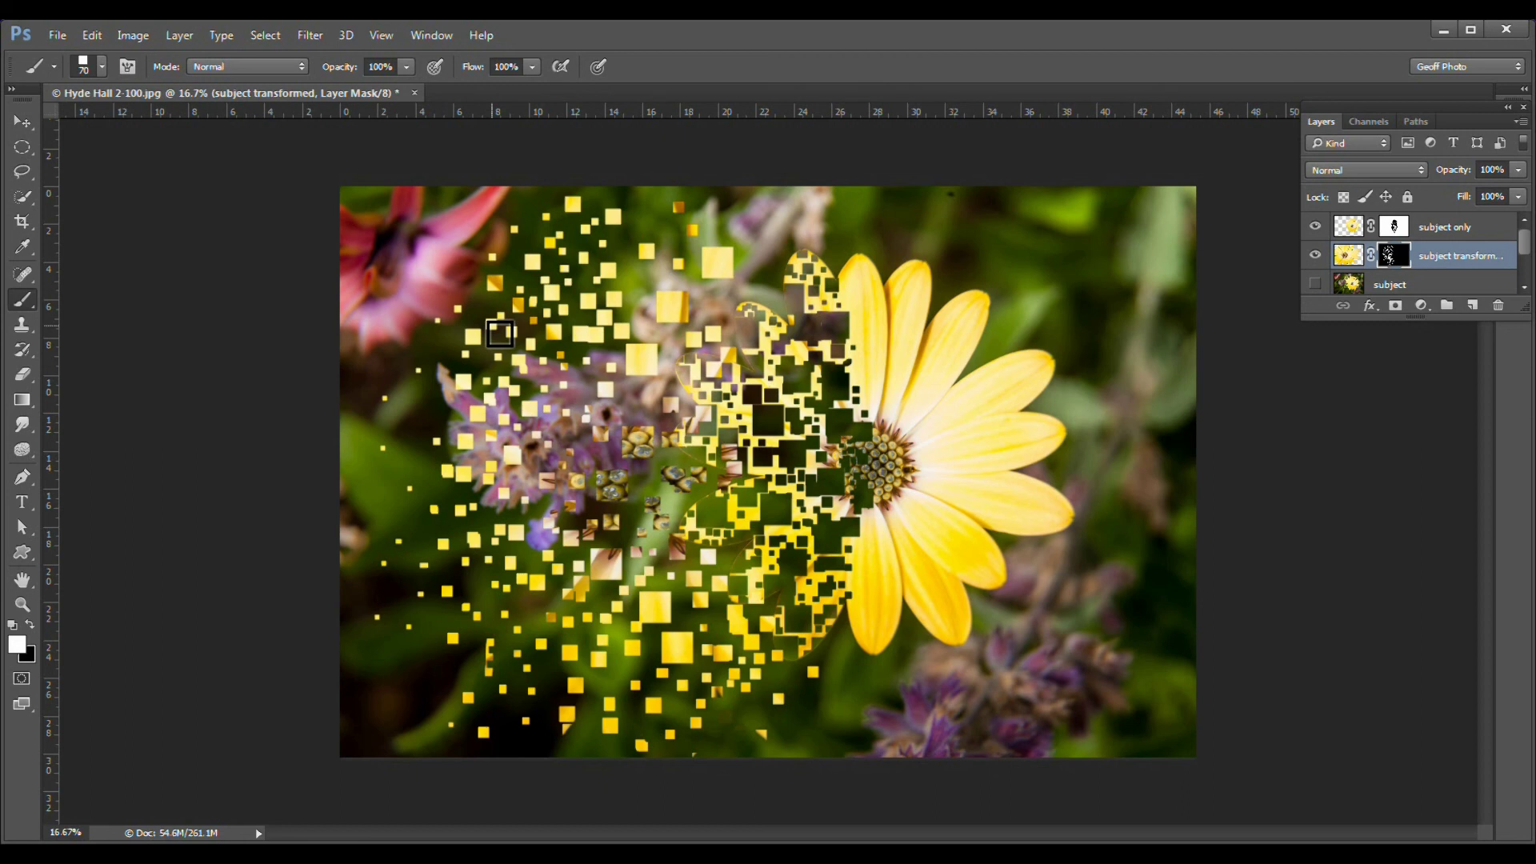
Add a Drop Shadow at 7° angle, 20 px distance and 35% opacity to the fragments layer
left_click(1371, 307)
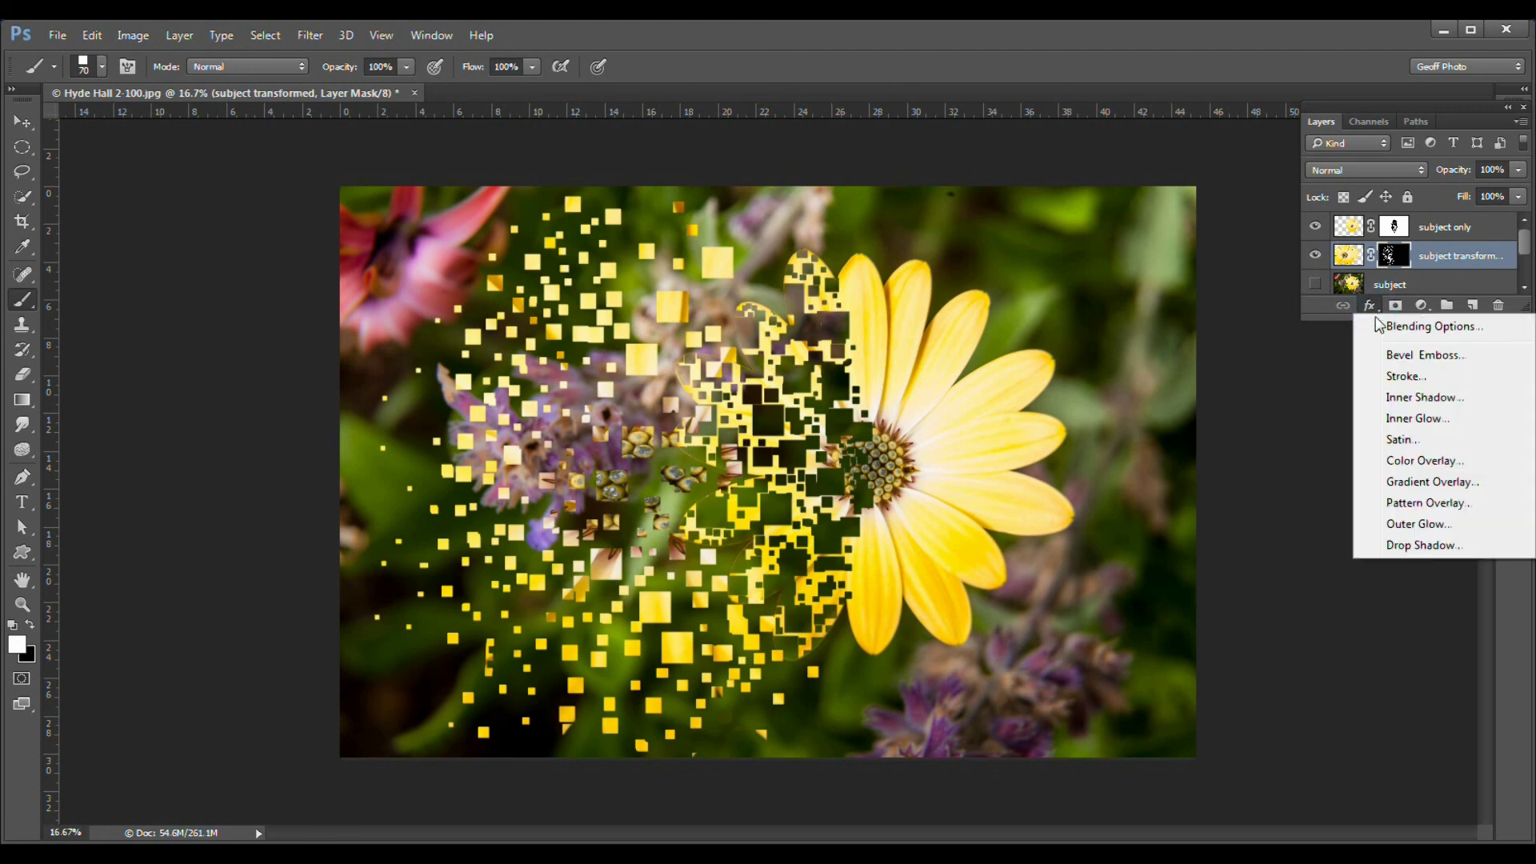
left_click(1422, 544)
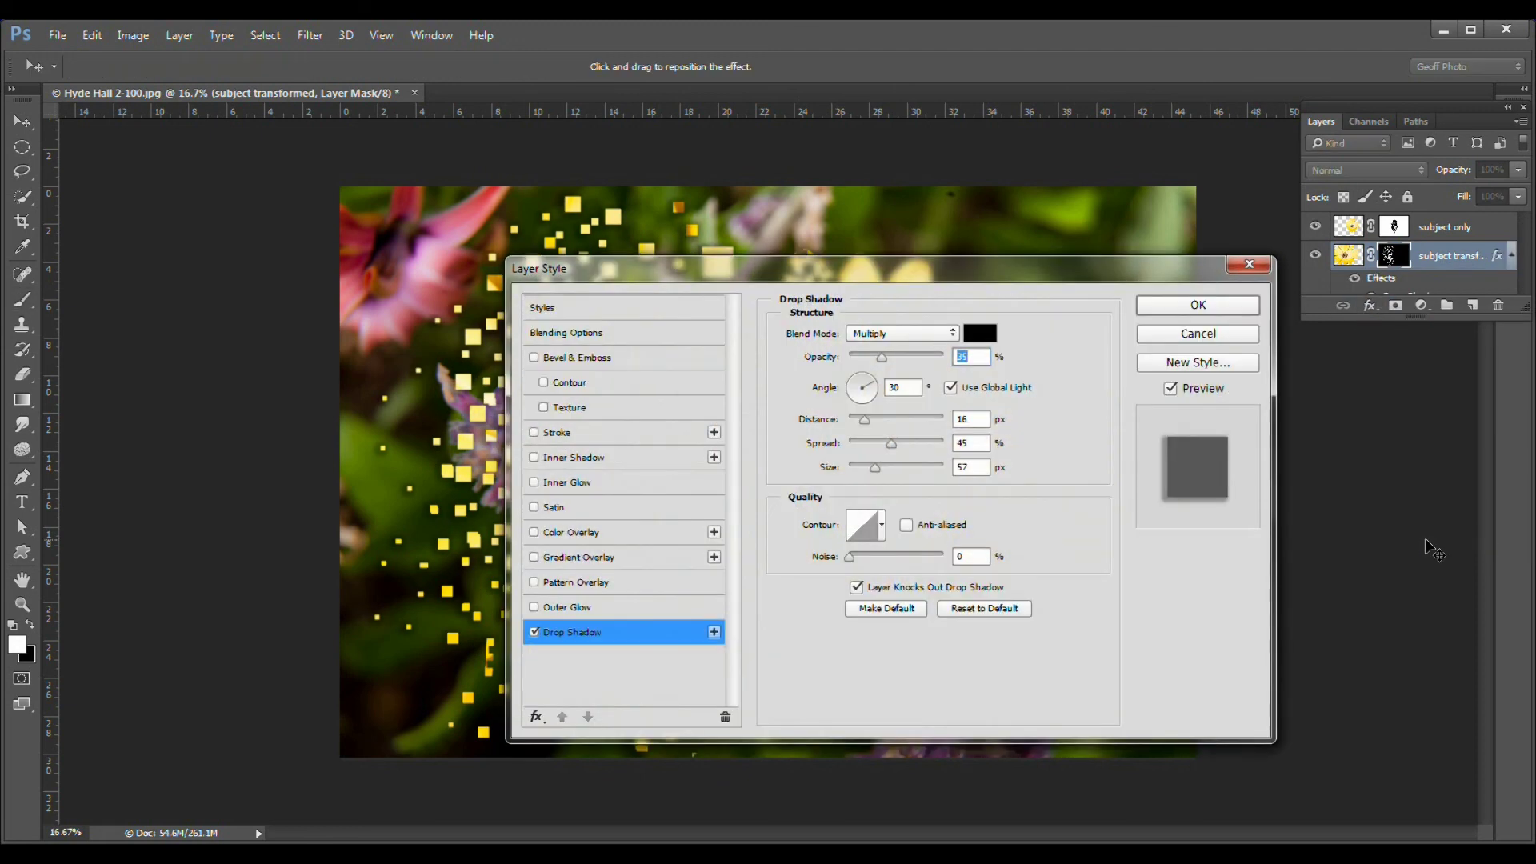
left_click_drag(868, 382, 868, 419)
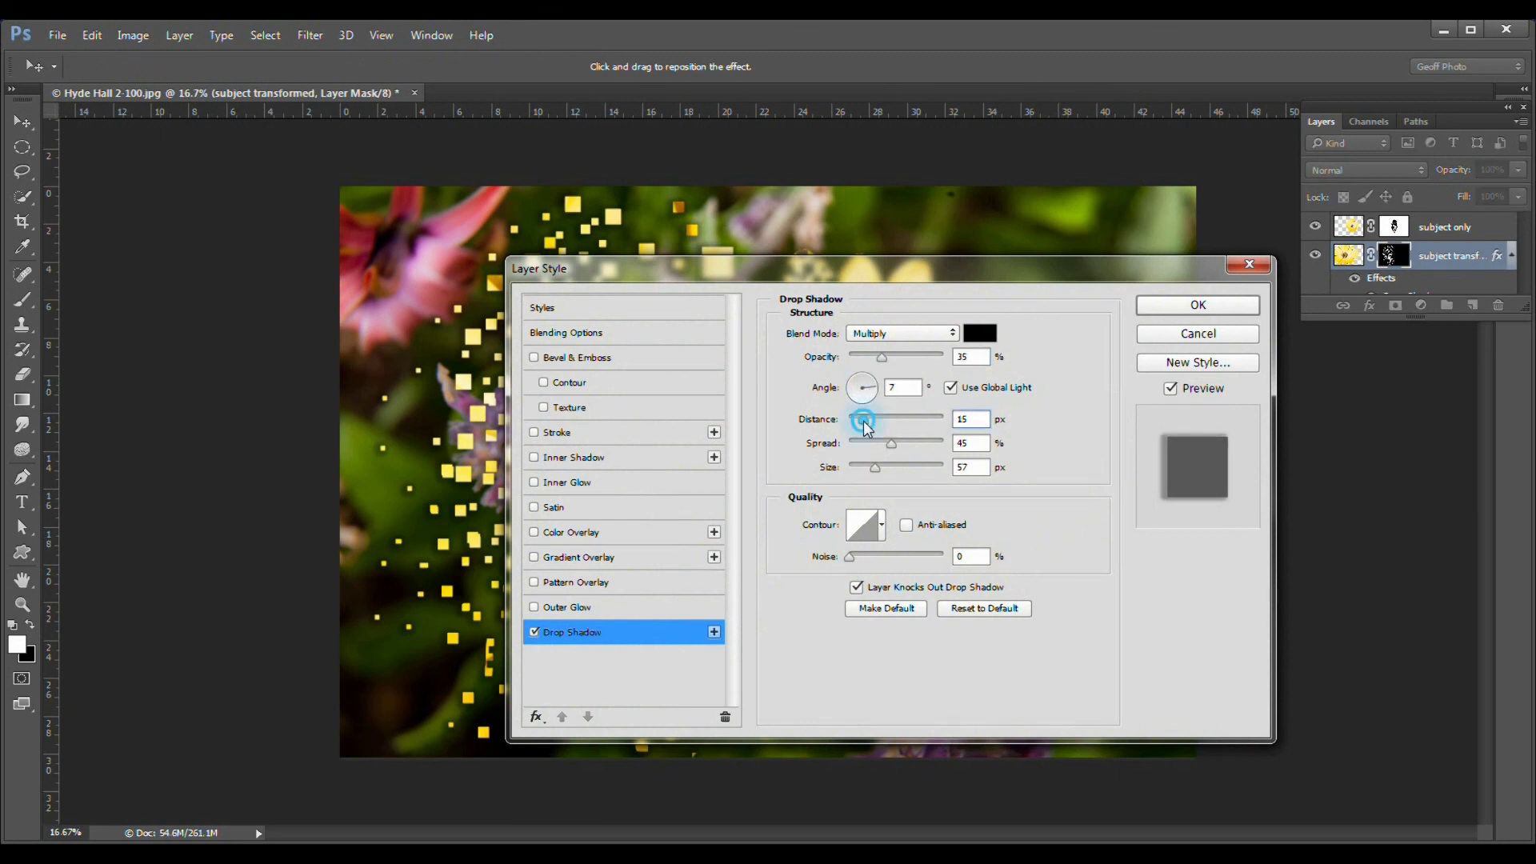
left_click(1157, 302)
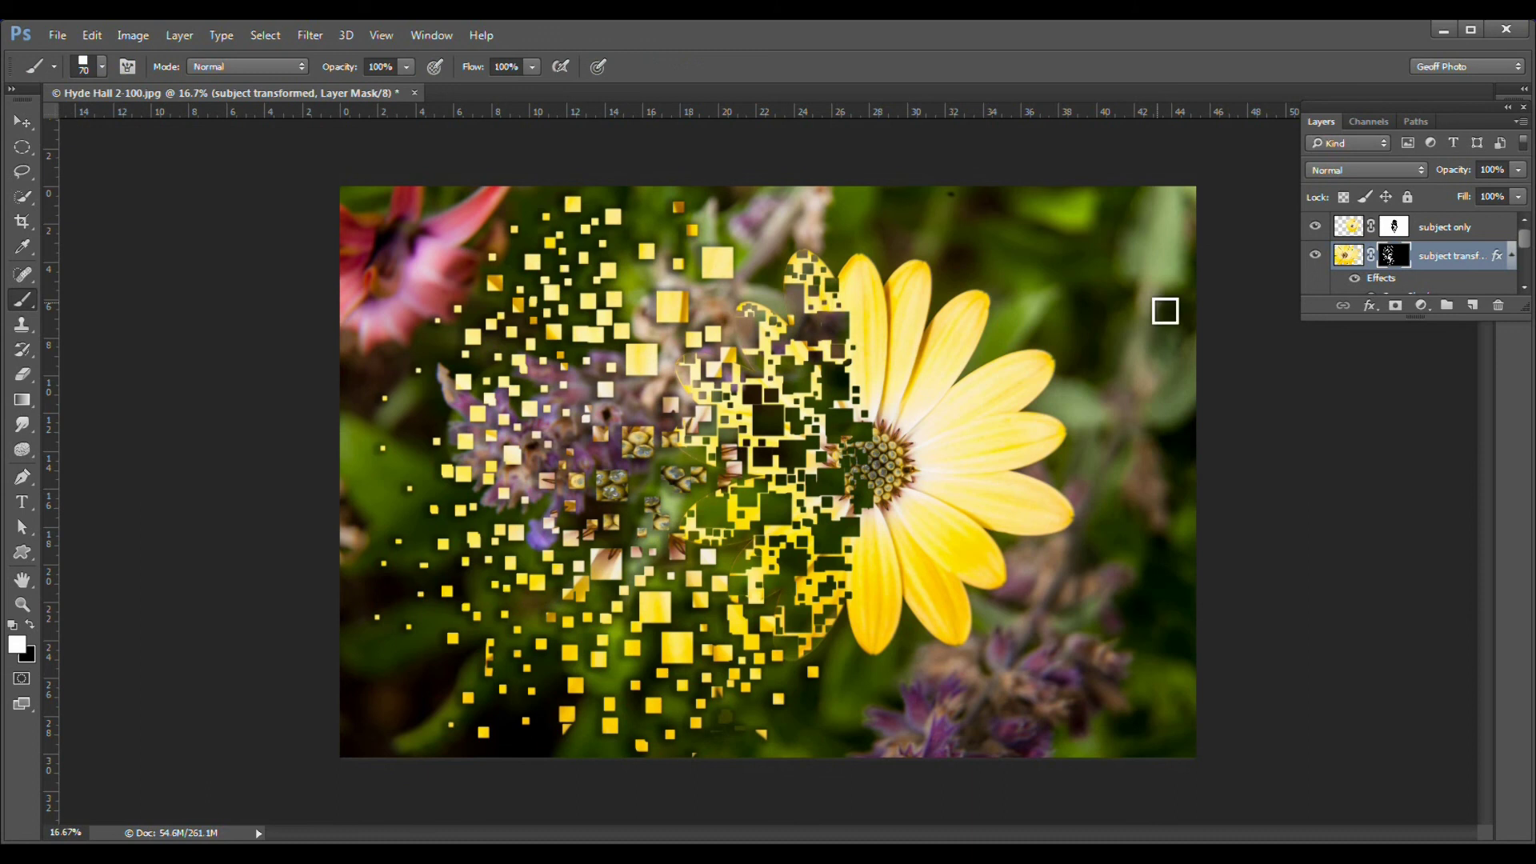